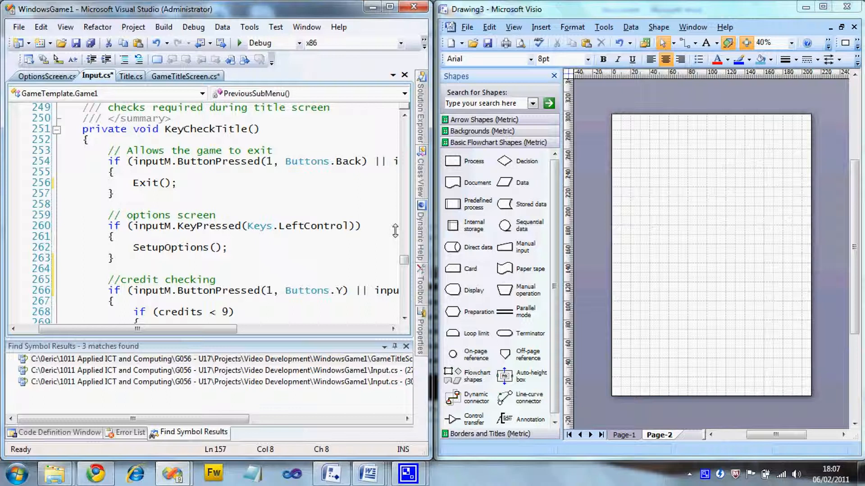
In Visio, create a new drawing from the Basic Flowchart (Metric) template.
click(609, 15)
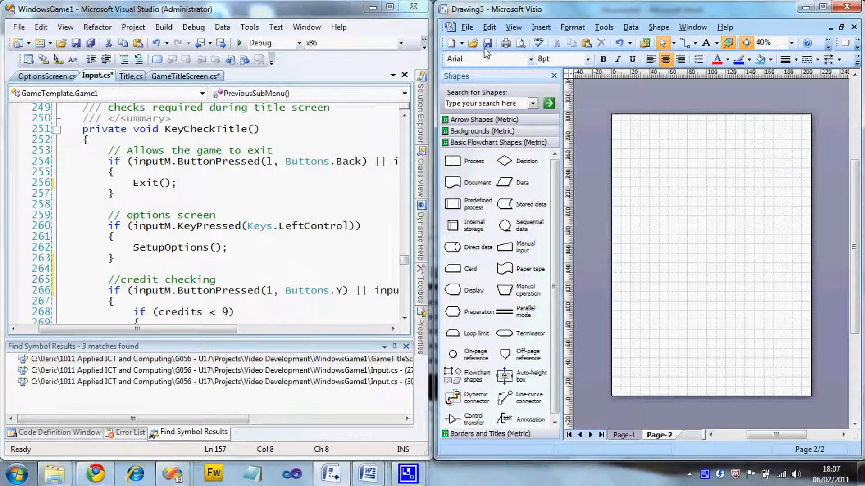
click(467, 29)
mouse_move(487, 41)
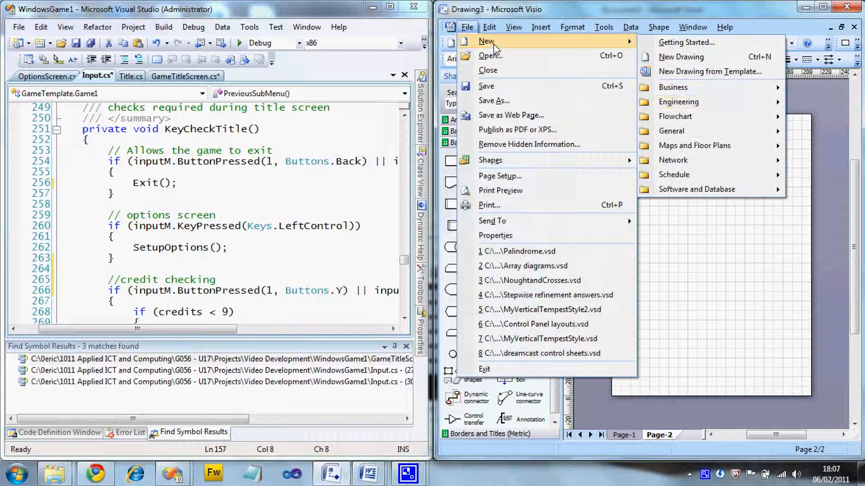
mouse_move(688, 121)
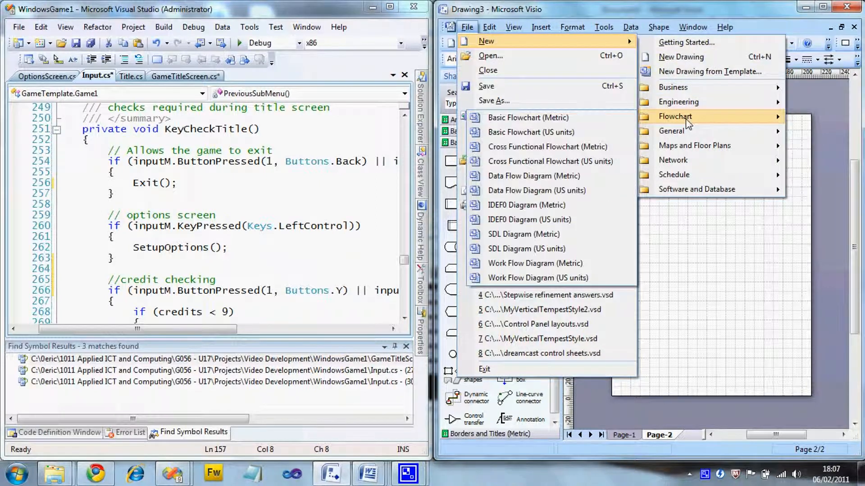
click(570, 127)
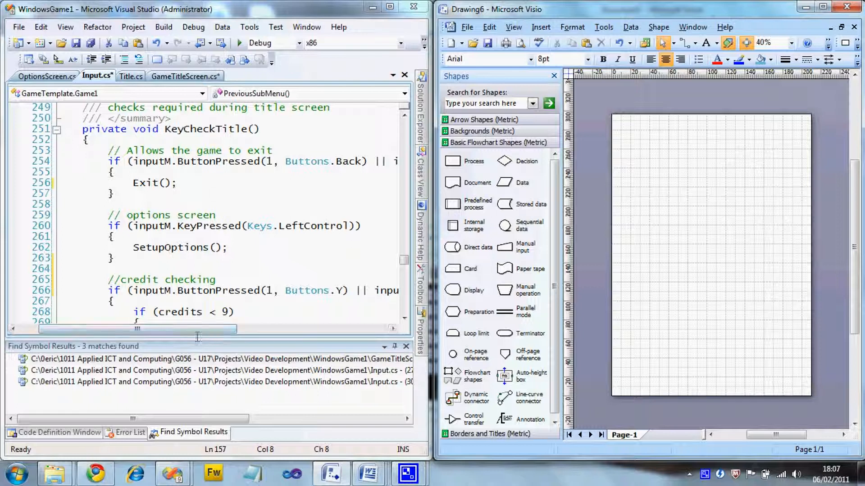
Place one terminator shape near the top of the page and a second one vertically aligned near the bottom.
drag(198, 336, 211, 335)
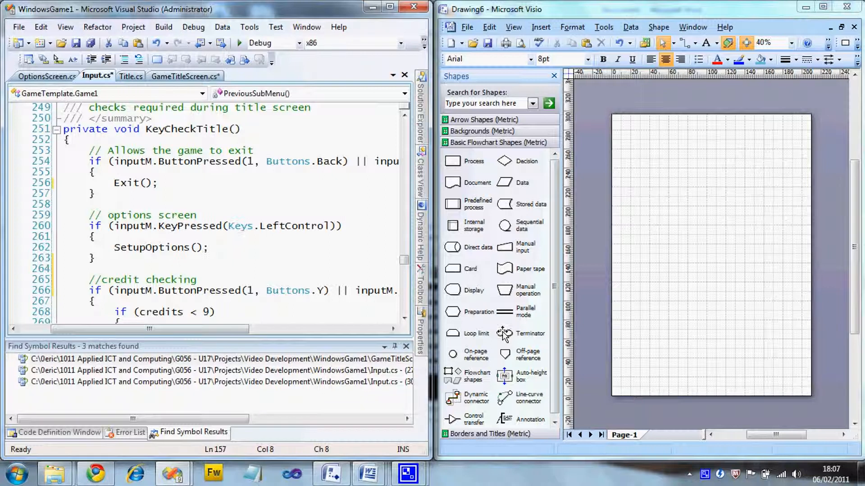
drag(503, 334, 656, 134)
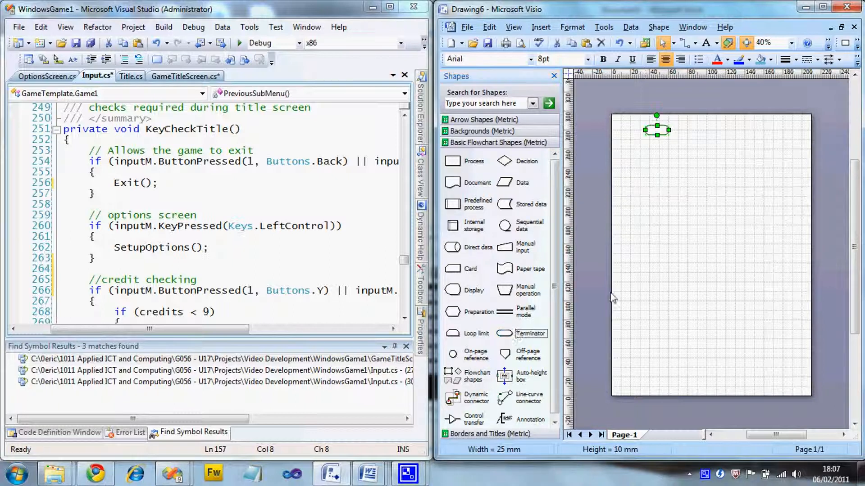
drag(505, 334, 656, 378)
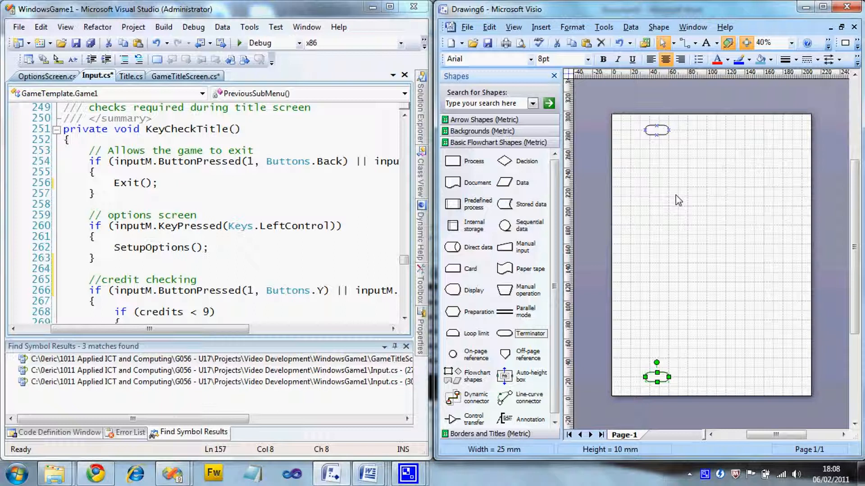
Label the upper terminator START and the lower terminator END.
double_click(657, 131)
text(START)
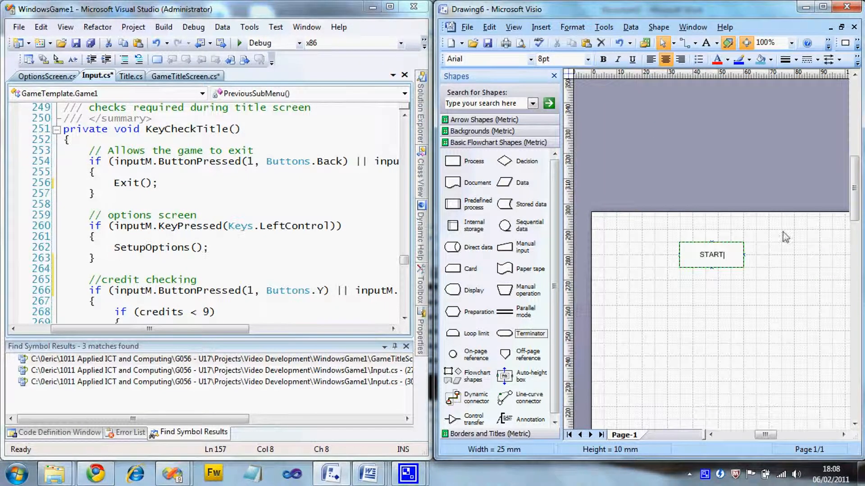
click(783, 266)
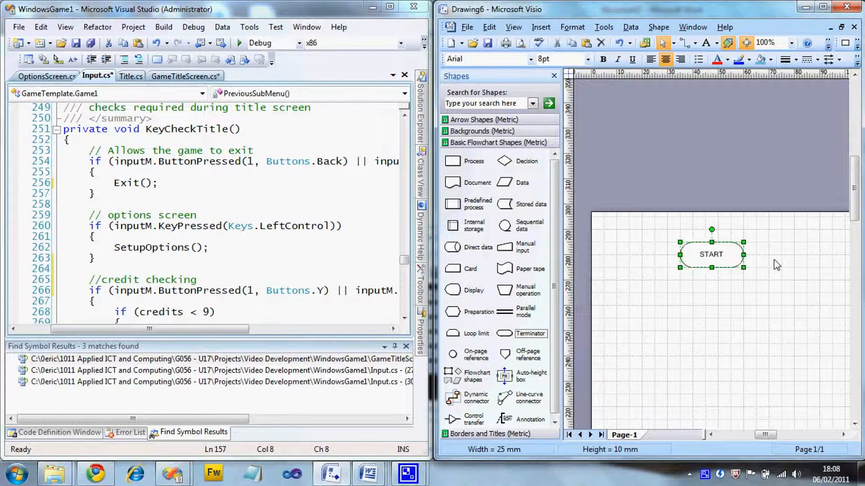
double_click(657, 377)
text(END)
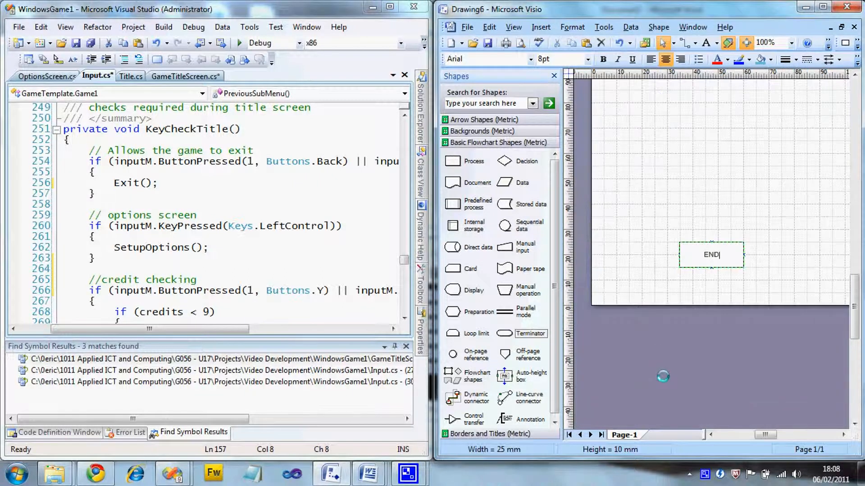
click(693, 222)
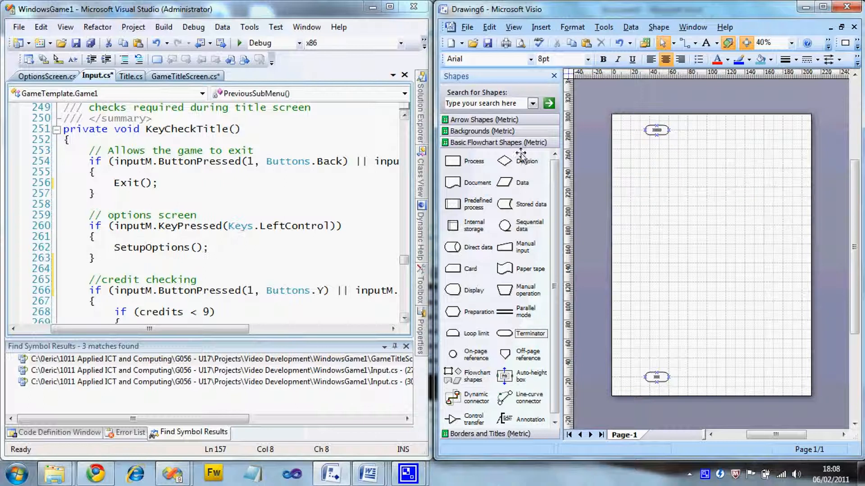
Add a text box about 70 by 14 mm to the right of START, reading "Flowchart of KeyCheckTitle()".
click(707, 43)
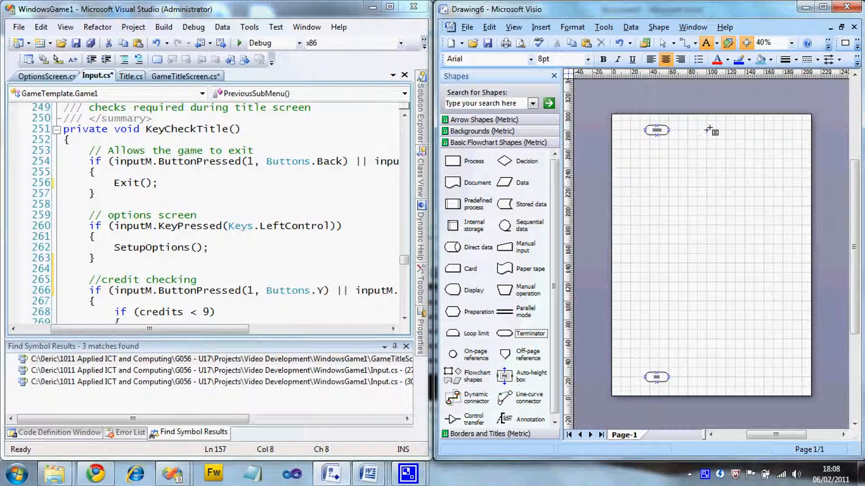
drag(697, 126, 764, 139)
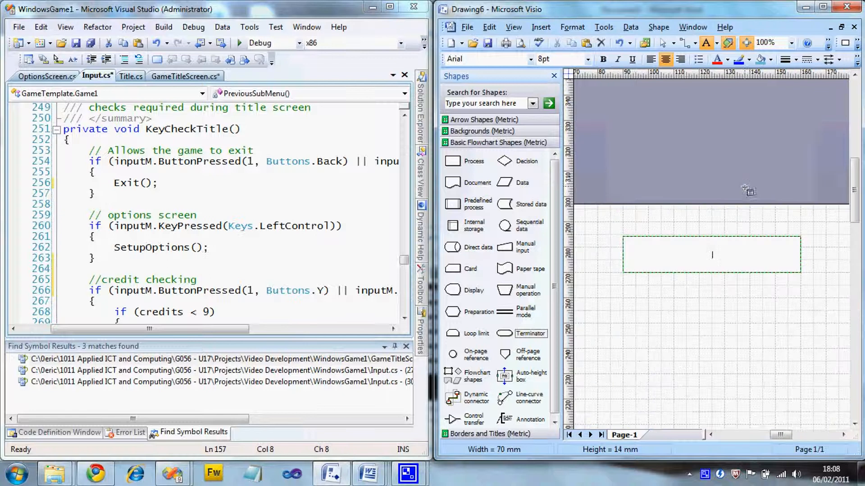
text(Flowchart of )
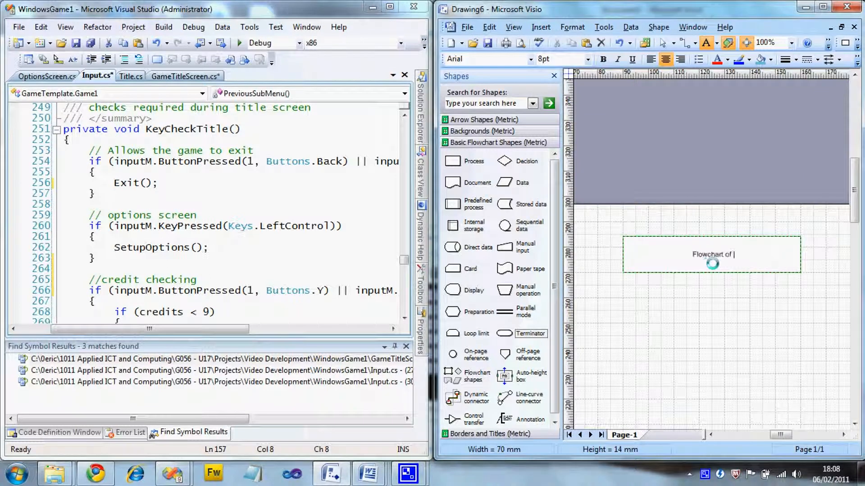
text(KeyC)
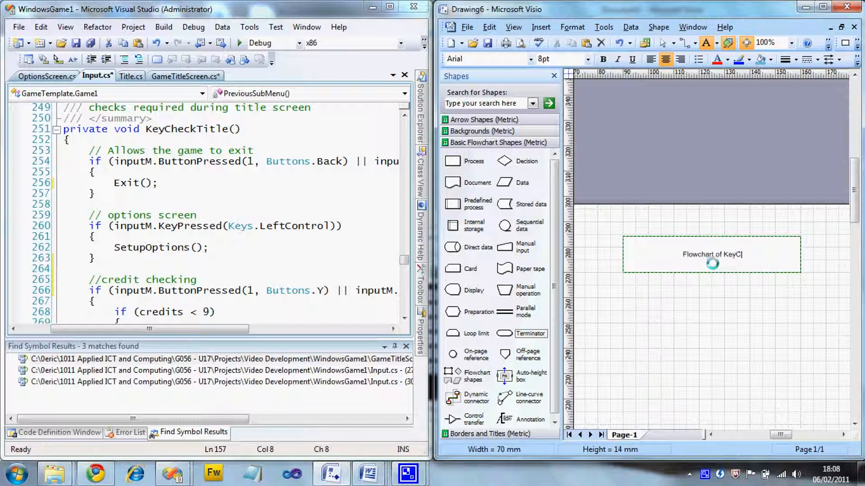
text(heckTitle())
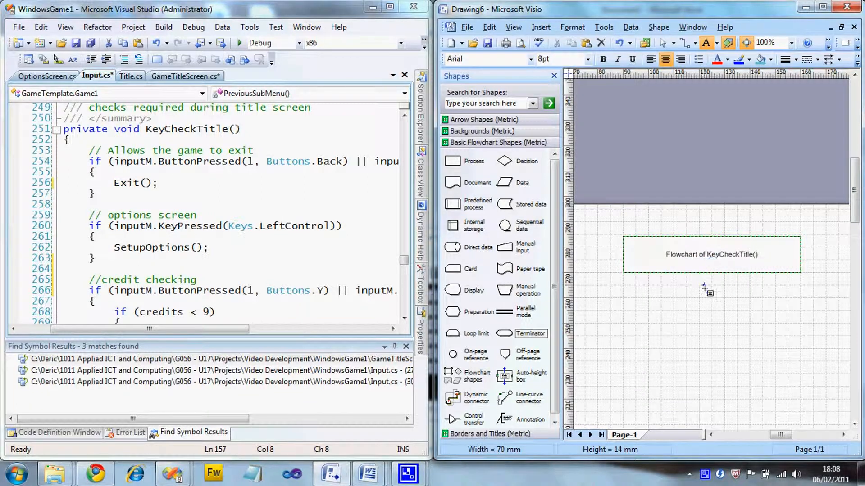
key(ctrl+w)
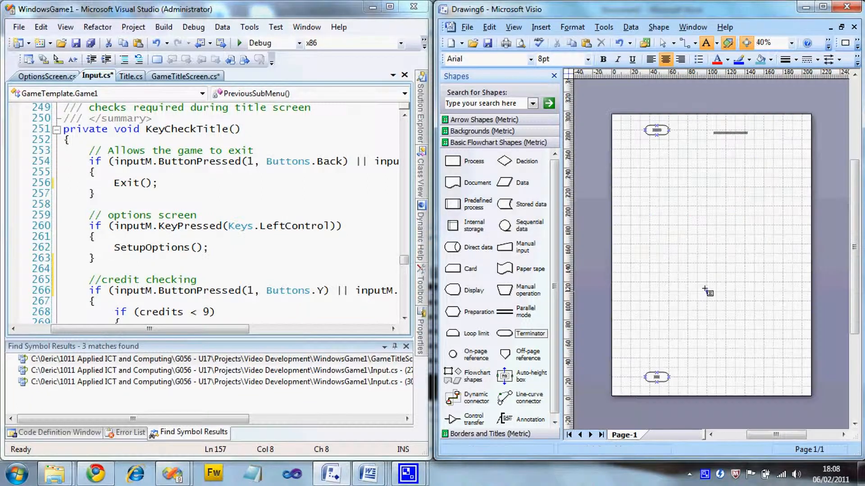
Place a decision shape directly beneath START and a process shape to the right of the decision.
click(791, 43)
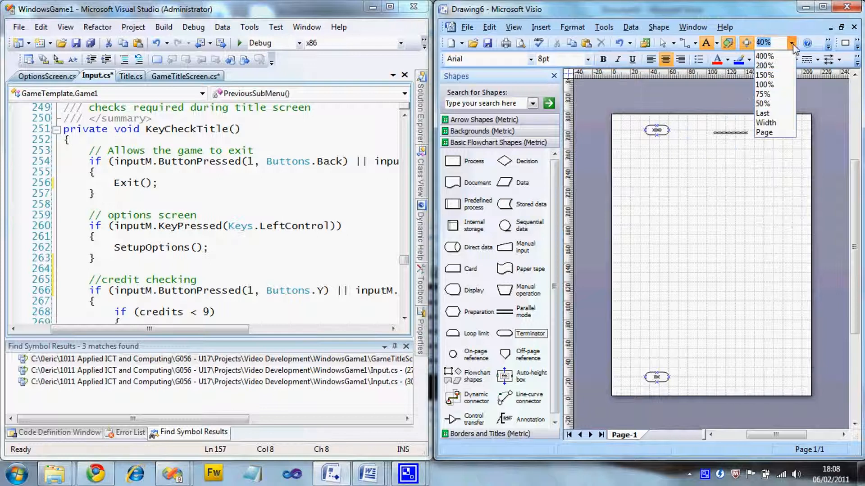
click(767, 96)
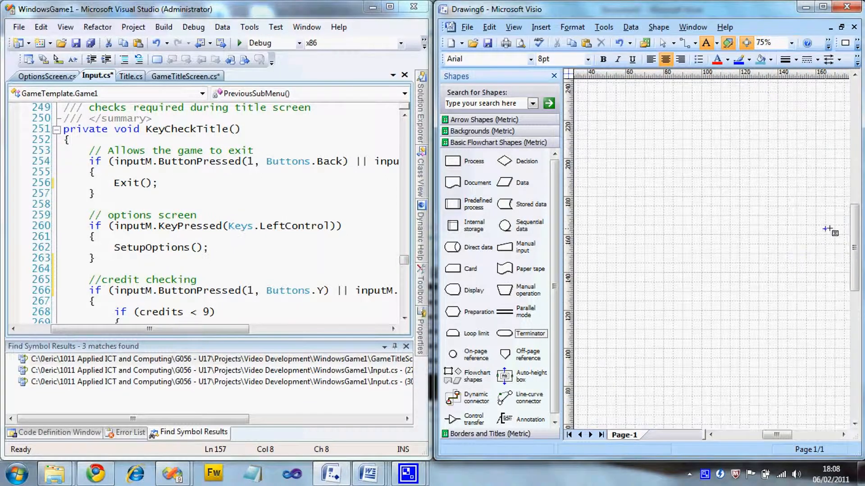
scroll(854, 236, down, 2)
mouse_move(863, 203)
mouse_down()
mouse_move(864, 156)
mouse_move(863, 214)
mouse_up()
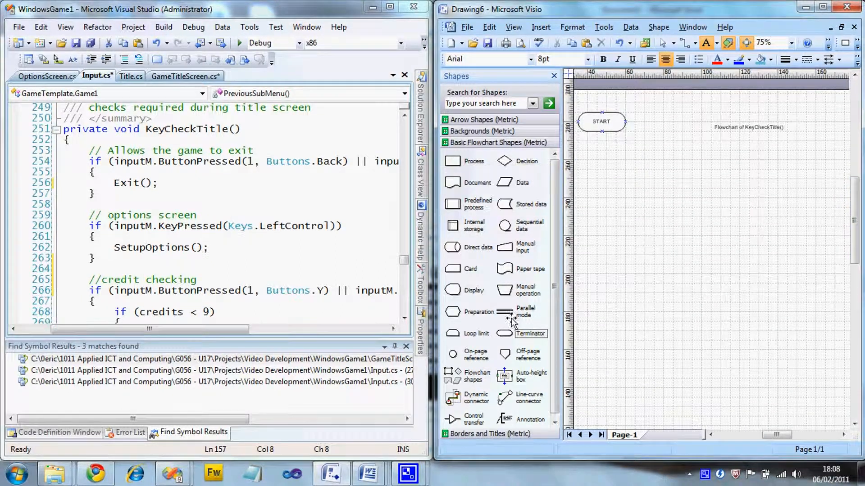
drag(777, 436, 773, 436)
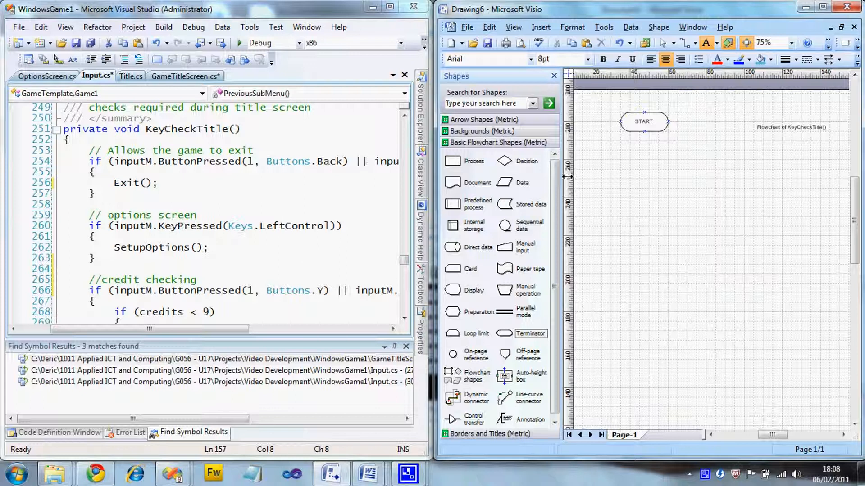
drag(505, 162, 647, 178)
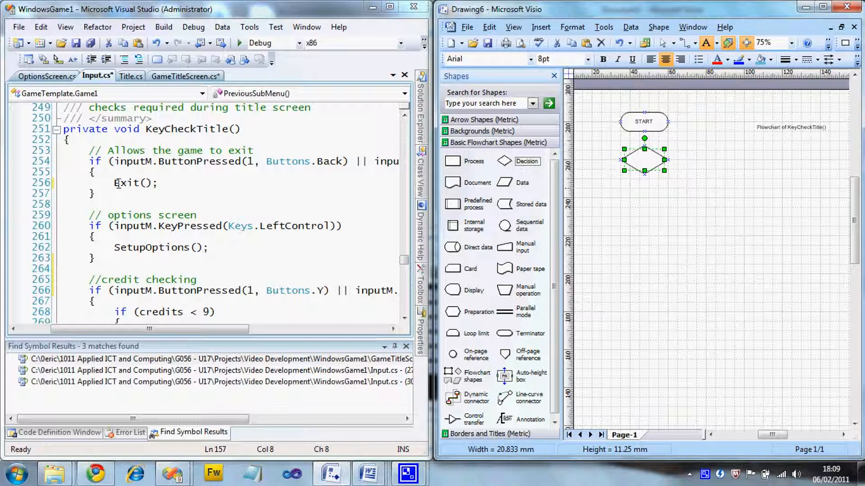
drag(455, 161, 743, 156)
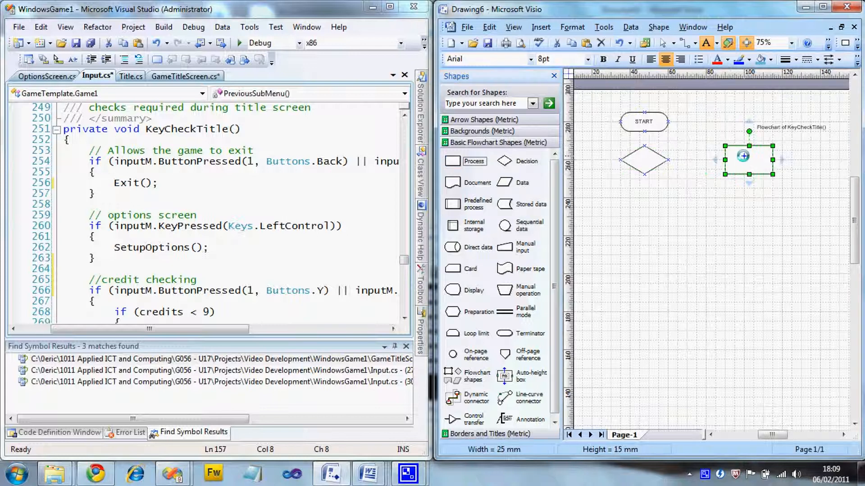
Label the decision shape "Back or Escape pressed" and the process shape "Exit()".
double_click(641, 156)
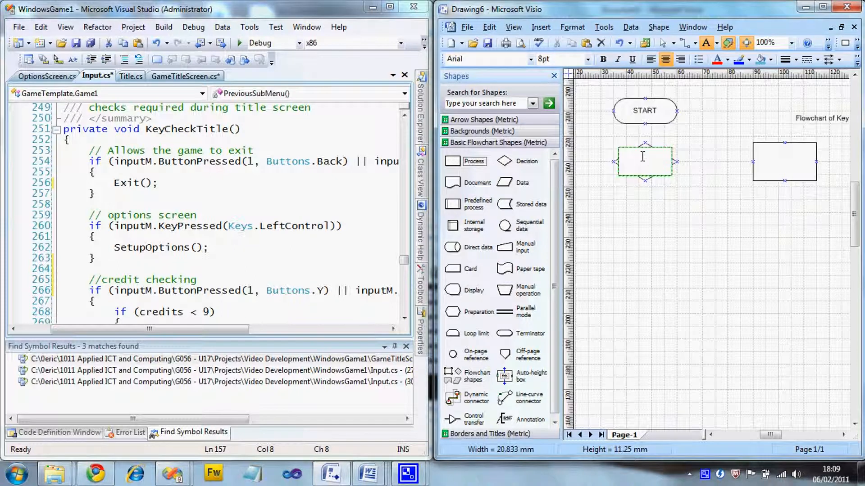
click(156, 18)
mouse_move(182, 329)
mouse_down()
mouse_move(269, 326)
mouse_move(198, 324)
mouse_up()
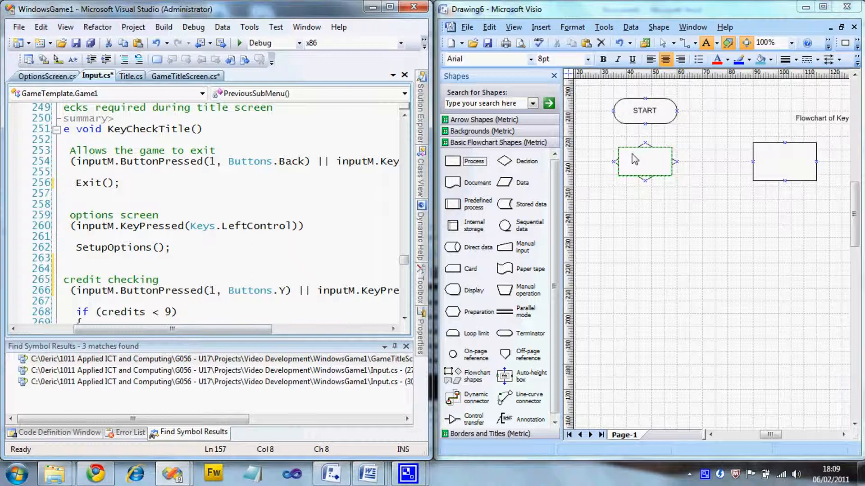
double_click(648, 162)
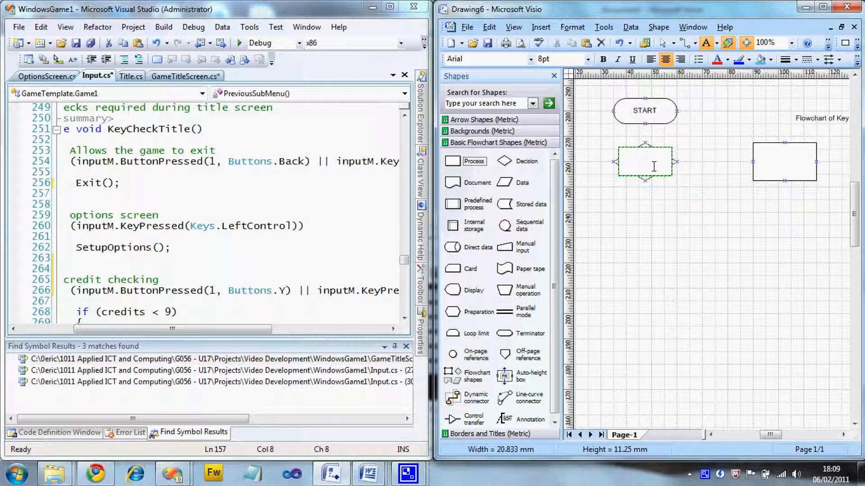
text(Back or Escape pressed)
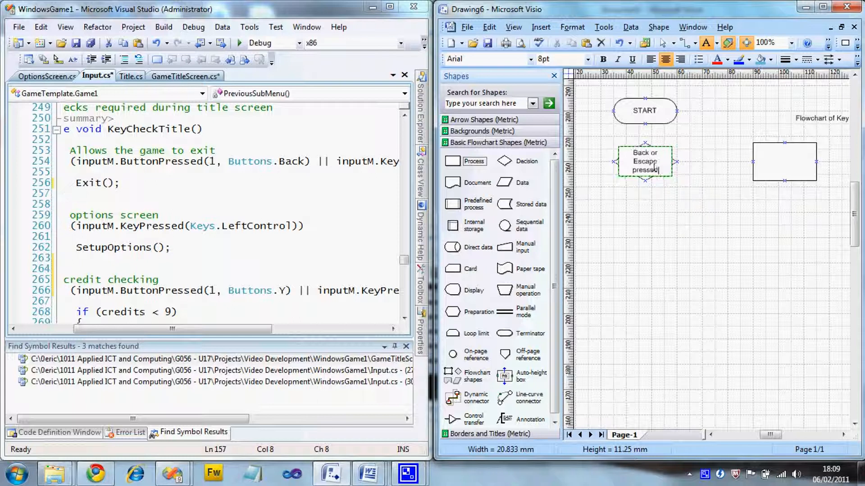
double_click(771, 168)
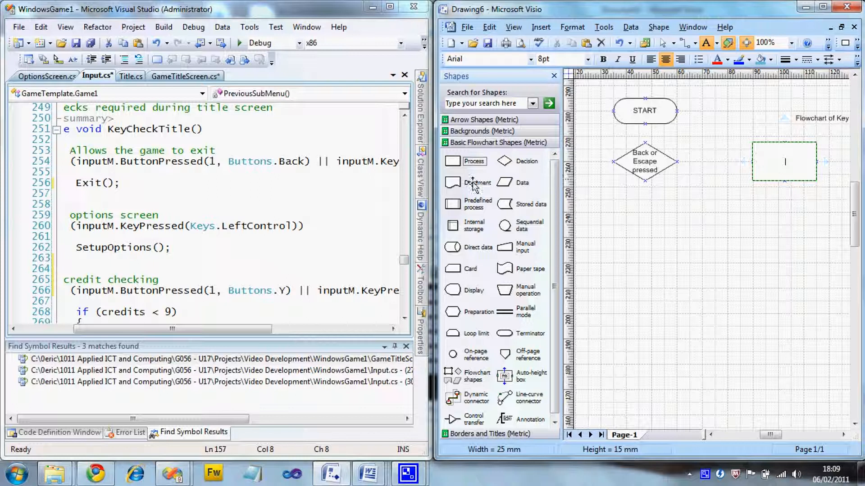
text(Exit())
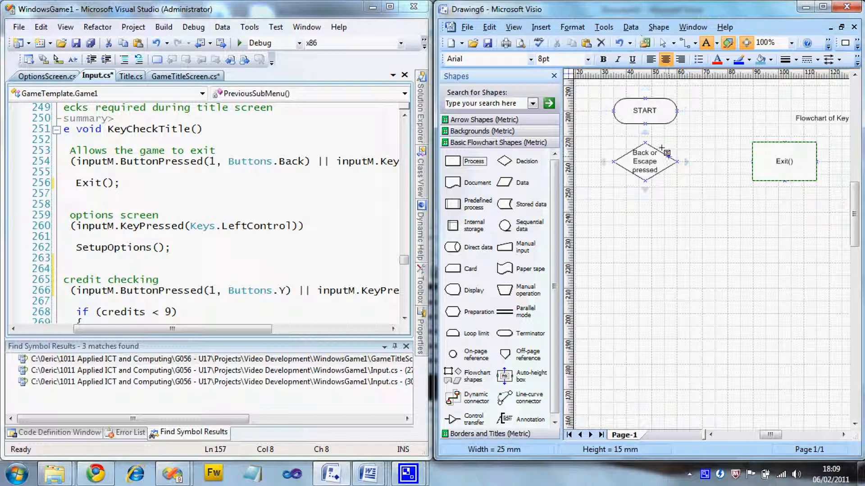
Connect the START terminator to the decision beneath it with an arrow.
click(664, 43)
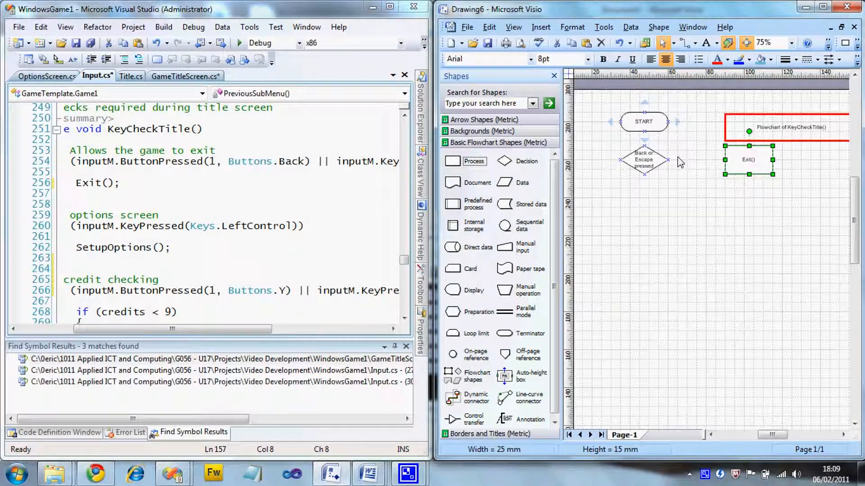
click(644, 126)
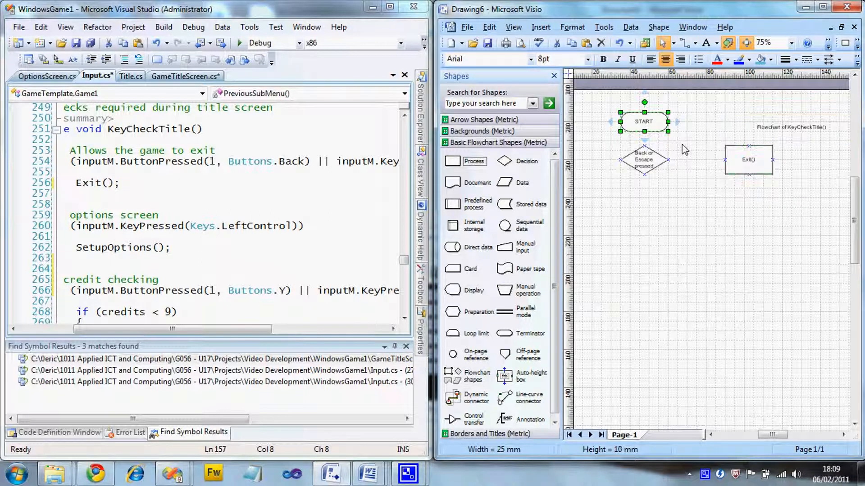
click(645, 139)
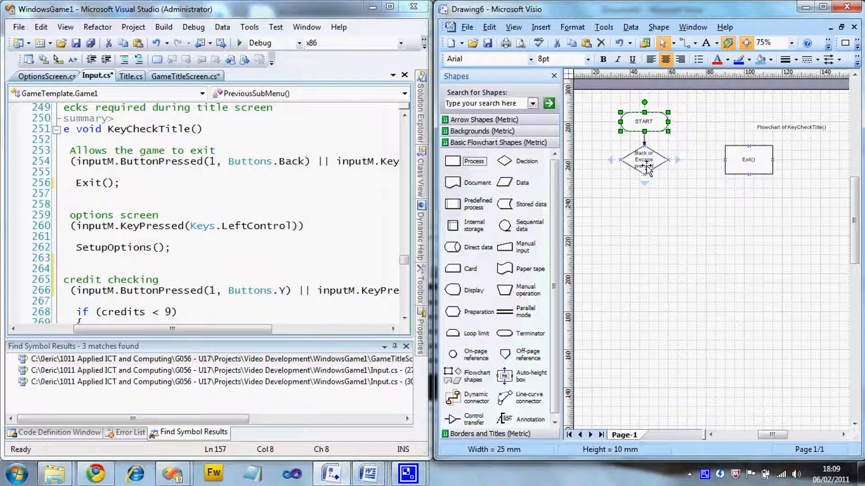
Connect the "Back or Escape pressed" decision to the Exit() process and label that connector YES.
click(679, 162)
double_click(693, 162)
text(YES)
key(Return)
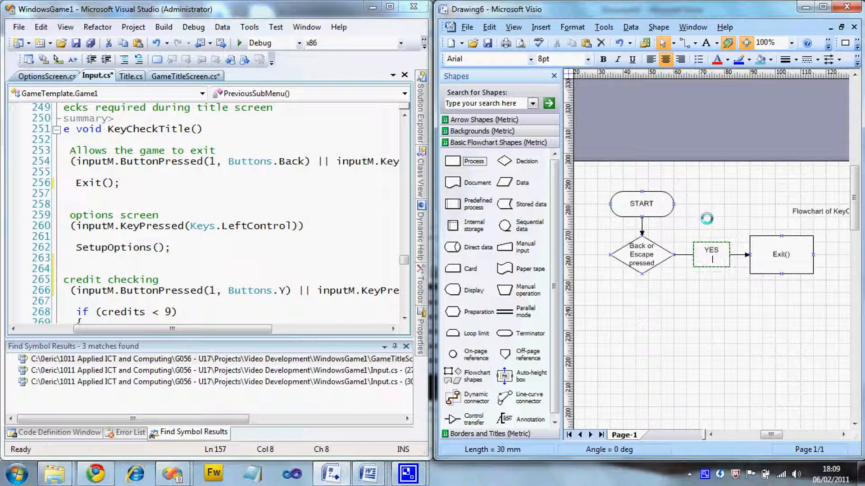
key(BackSpace)
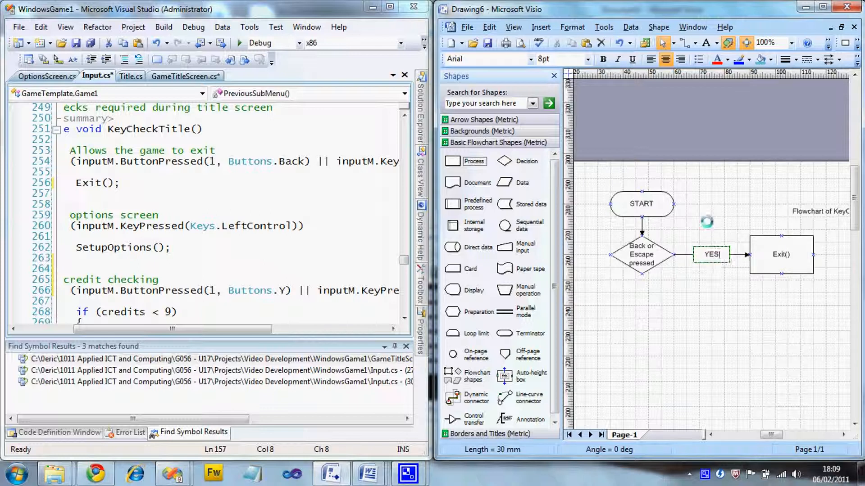
click(706, 223)
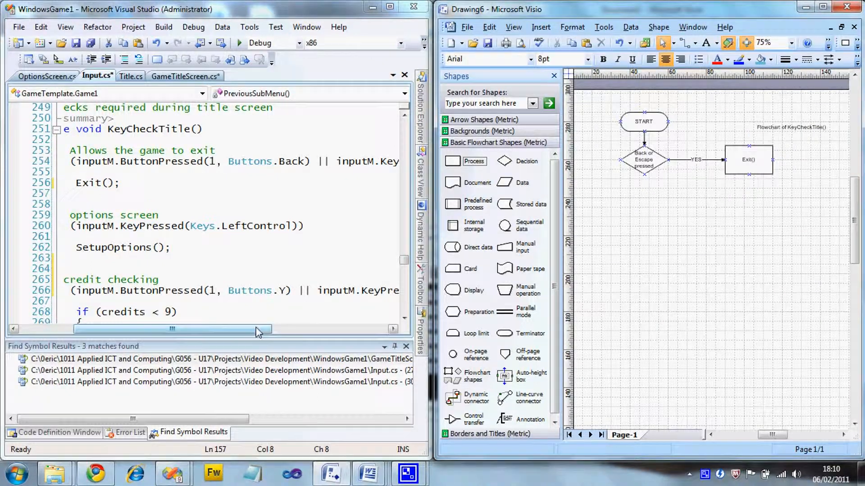
Place a decision shape beneath "Back or Escape pressed" and label it "Left Ctrl pressed".
drag(259, 328, 205, 329)
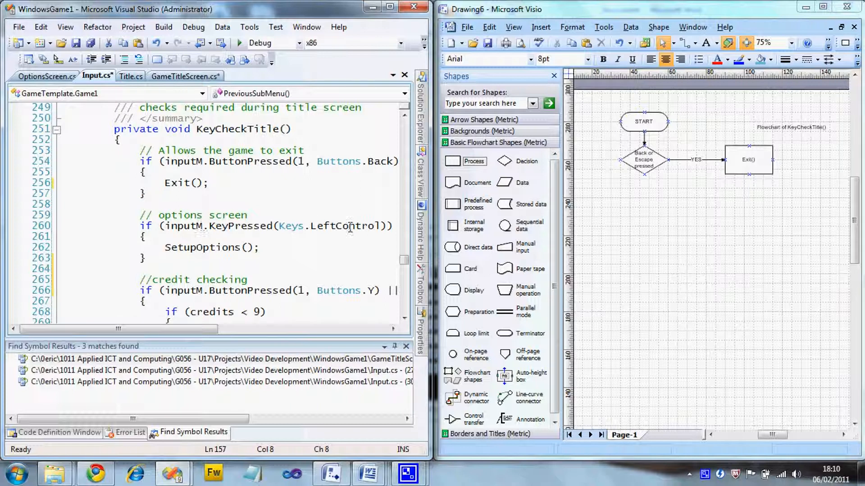
drag(514, 164, 644, 214)
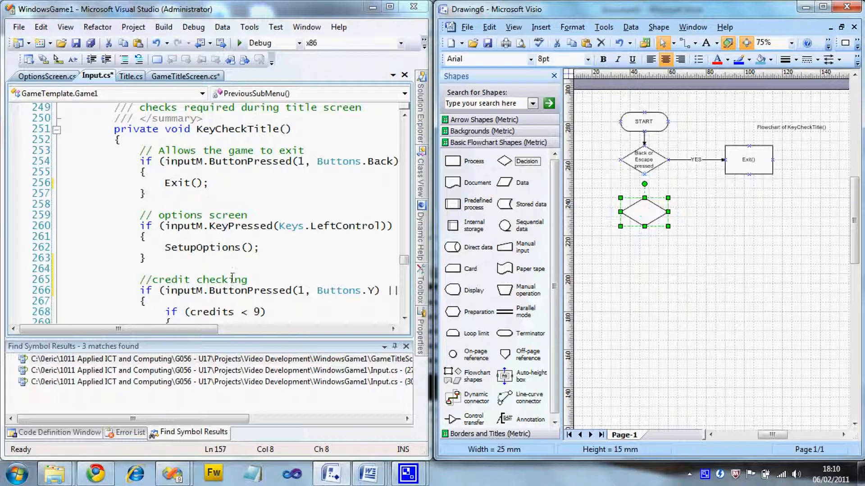
mouse_move(162, 329)
mouse_down()
mouse_move(196, 331)
mouse_move(172, 326)
mouse_up()
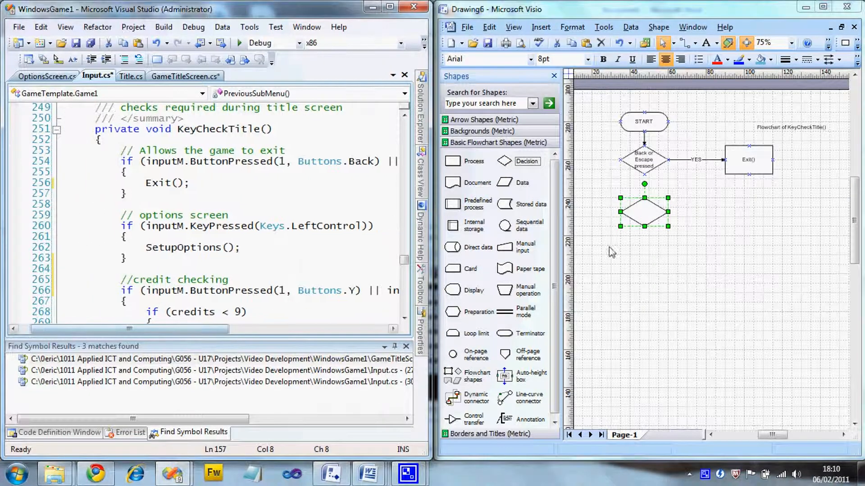
click(633, 225)
double_click(640, 221)
text(Left)
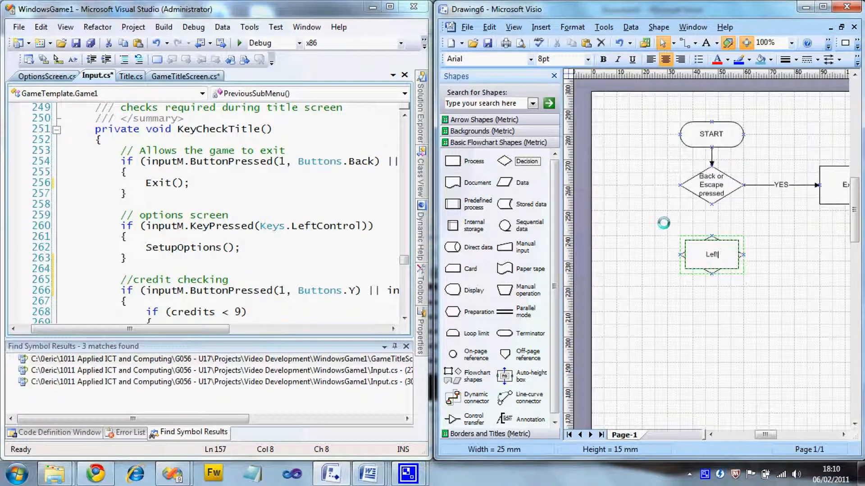
text( Ctrl pressed)
click(663, 223)
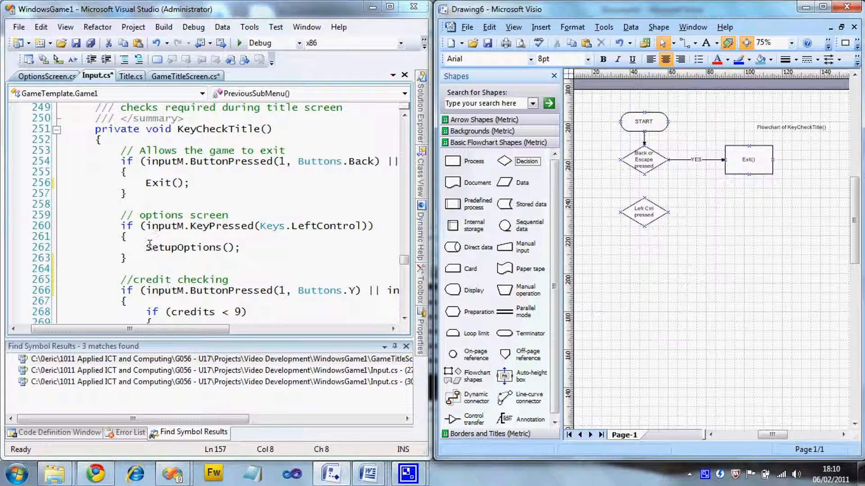
Place a process shape beneath Exit(), level with the "Left Ctrl pressed" decision, and label it "SetupOptions()".
drag(452, 161, 754, 217)
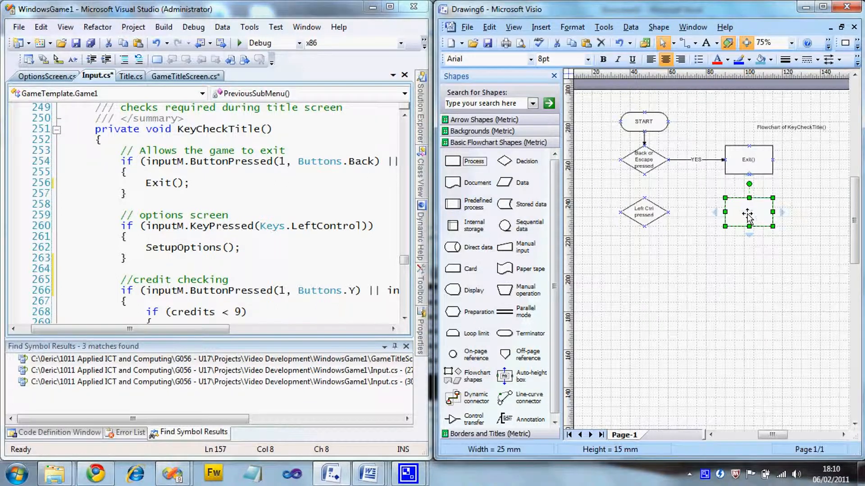
double_click(750, 217)
text(Setup)
text(Options())
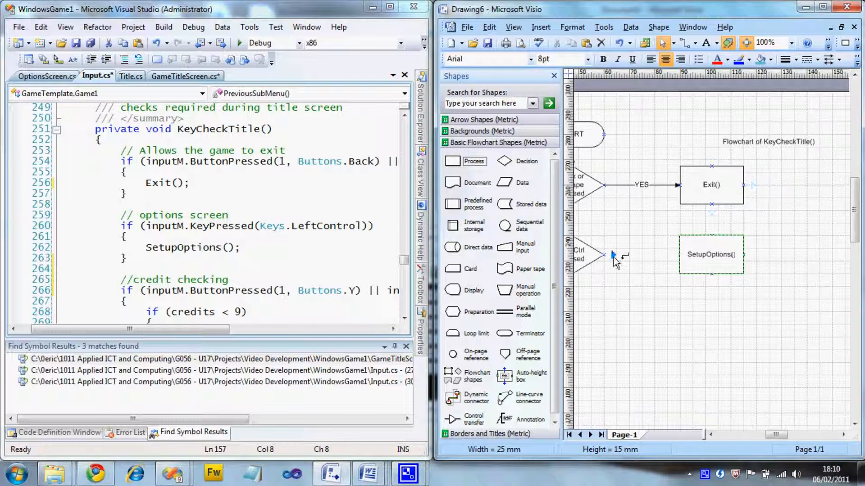
key(Escape)
Connect the "Left Ctrl pressed" decision to the SetupOptions() process with an arrow.
mouse_move(768, 435)
mouse_down()
mouse_move(754, 436)
mouse_move(763, 439)
mouse_up()
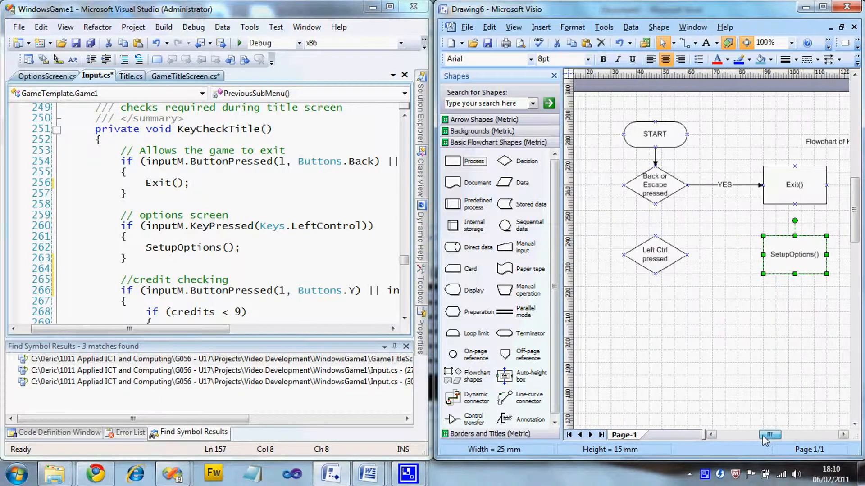
click(658, 259)
click(699, 255)
Connect the "Back or Escape pressed" decision down to "Left Ctrl pressed" and label that connector NO.
click(654, 196)
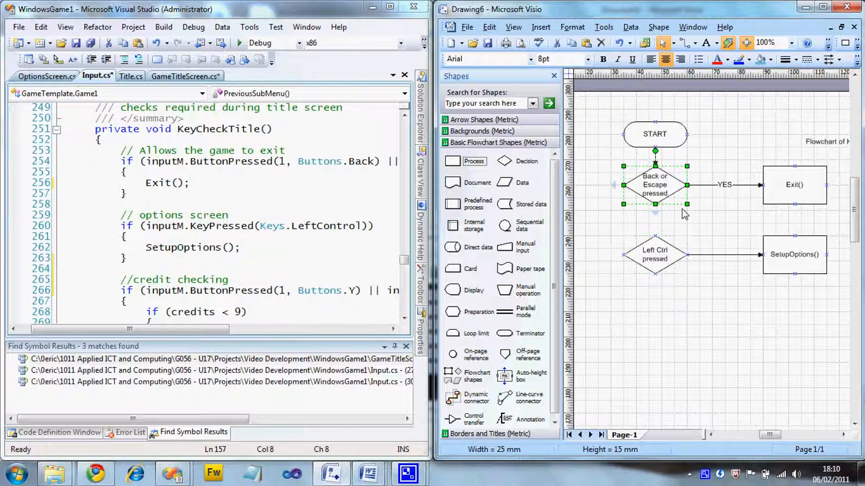
drag(656, 211, 656, 246)
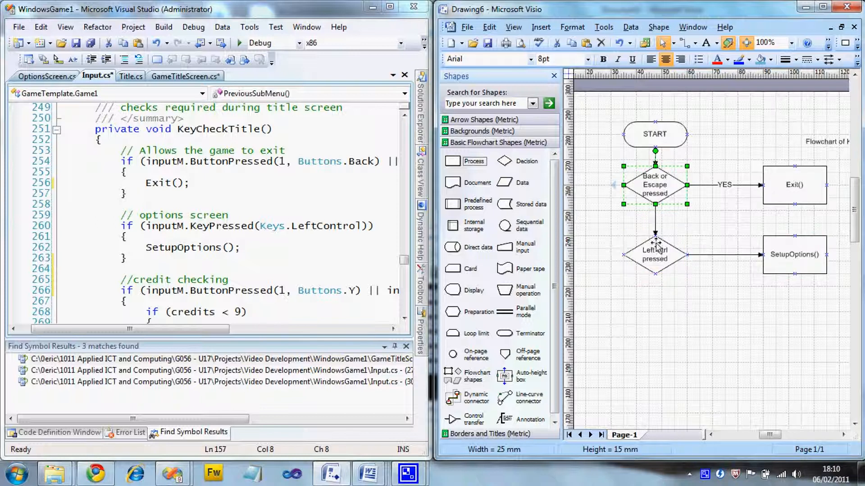
click(655, 219)
text(NO)
click(715, 222)
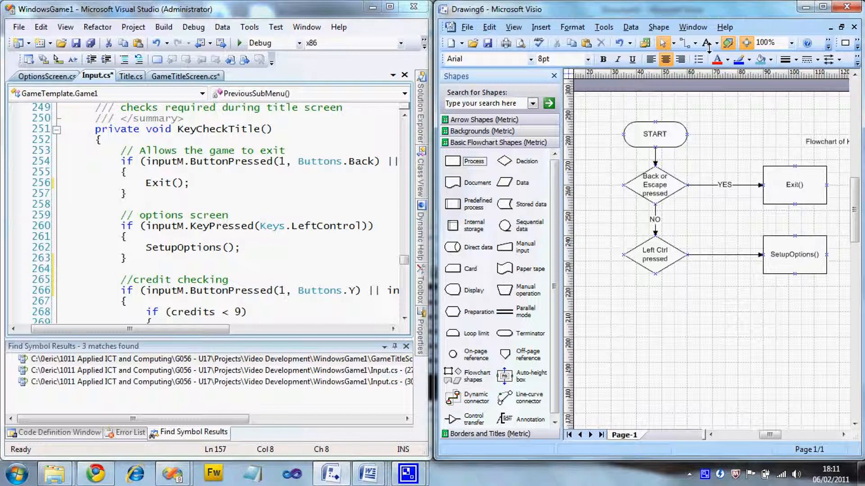
Route a connector from the bottom of Exit() back to the line between the two decisions, ending just above the NO label.
click(684, 44)
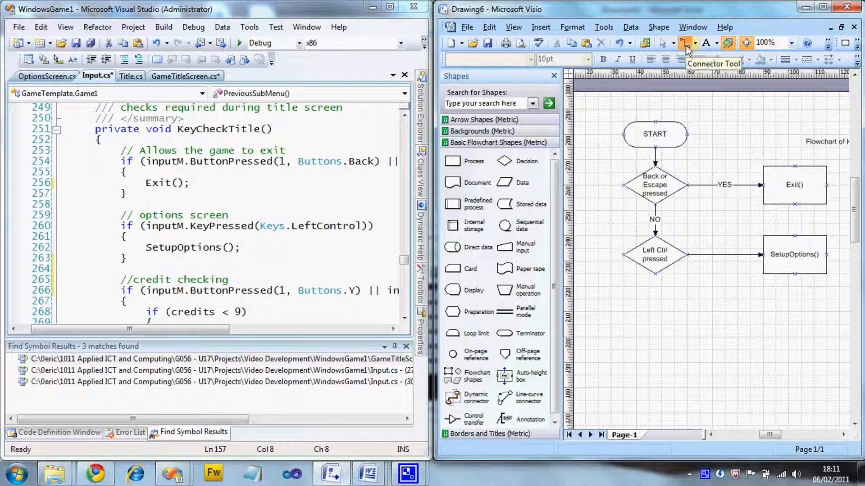
drag(795, 205, 655, 214)
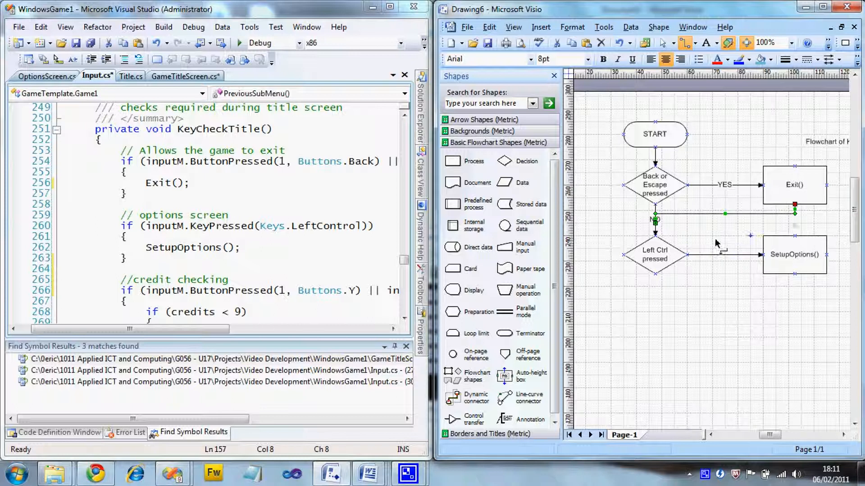
click(656, 223)
drag(661, 220, 660, 211)
click(686, 235)
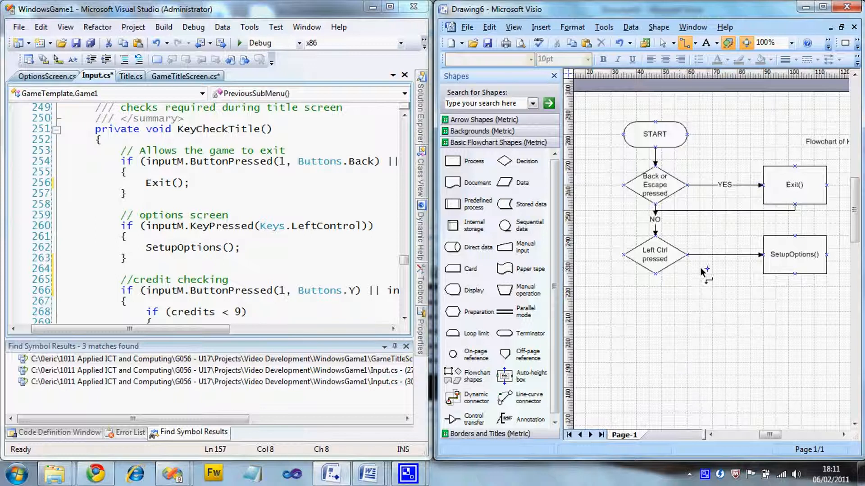
Place a blank decision shape beneath "Left Ctrl pressed" and connect the two with an arrow labelled NO.
click(310, 259)
scroll(304, 261, down, 2)
scroll(304, 261, down, 2)
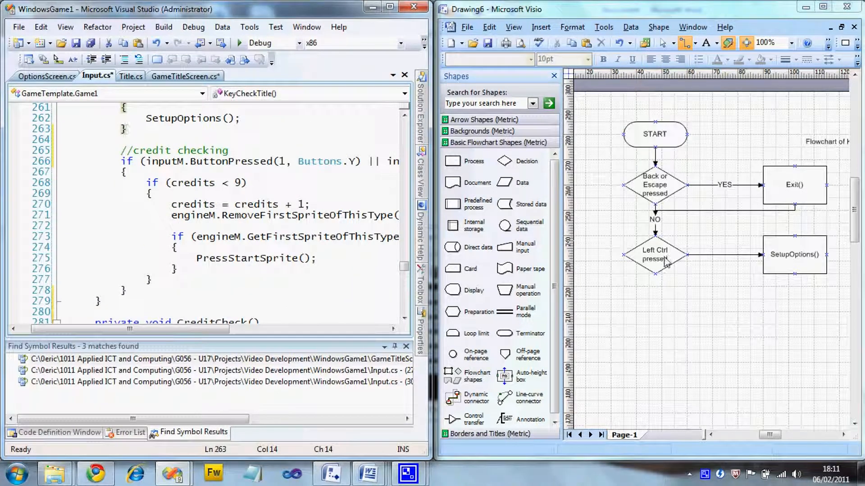
scroll(279, 129, up, 1)
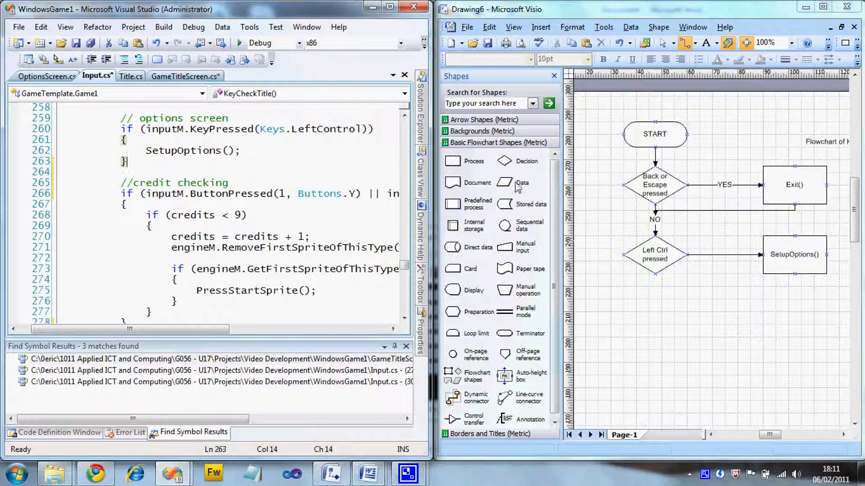
drag(505, 163, 648, 333)
click(657, 257)
click(655, 284)
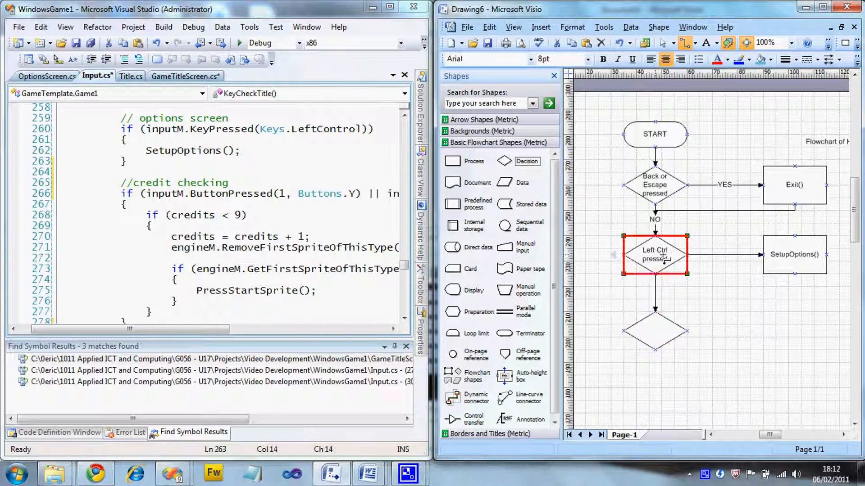
double_click(654, 295)
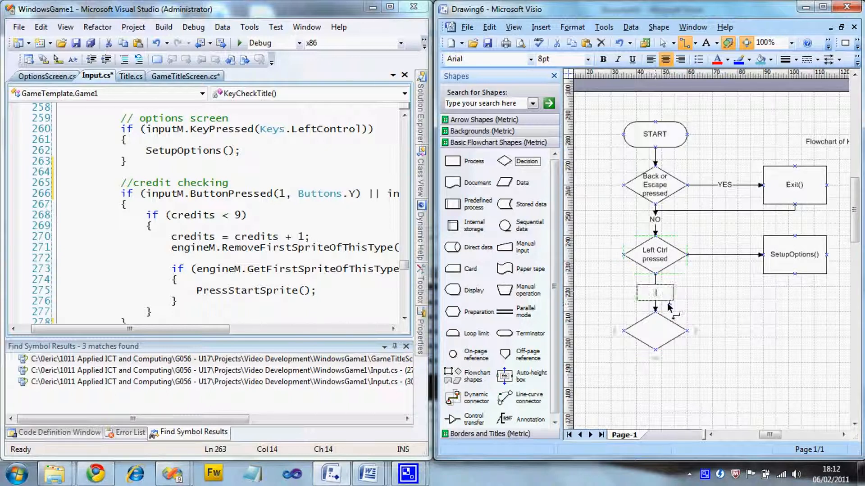
text(NO)
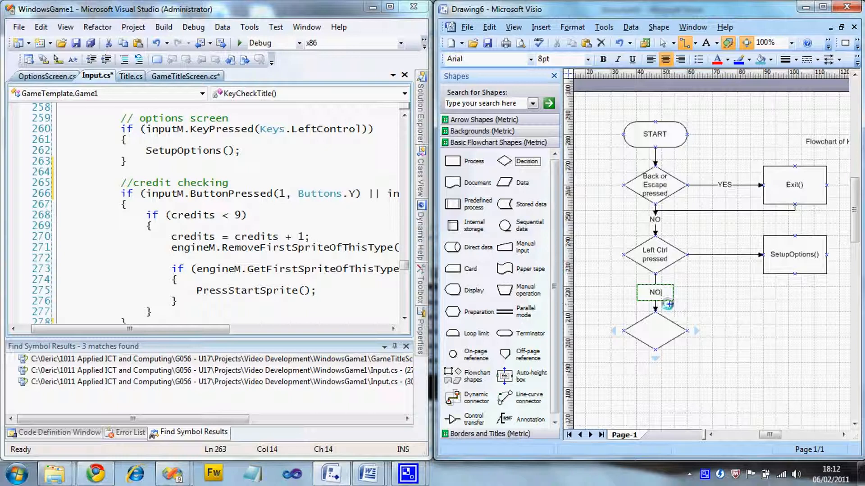
Label the connector to SetupOptions() YES and connect the bottom of SetupOptions() back to the line above the lower NO label.
double_click(716, 255)
text(YES)
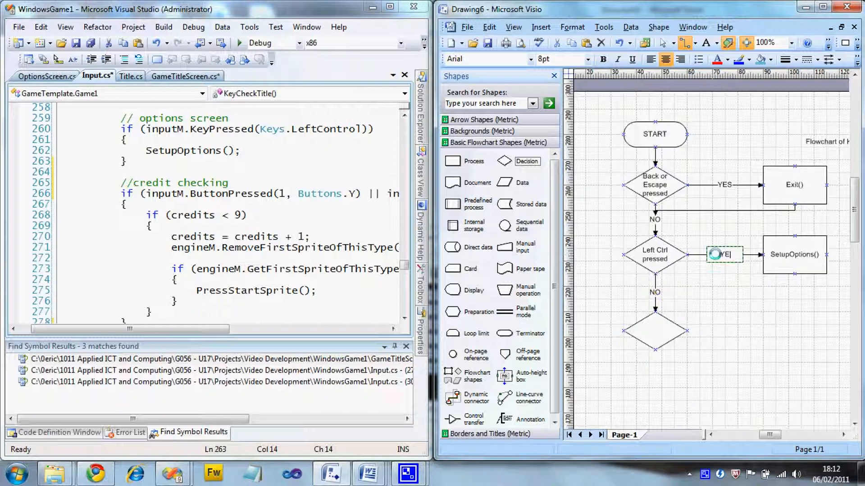
click(729, 304)
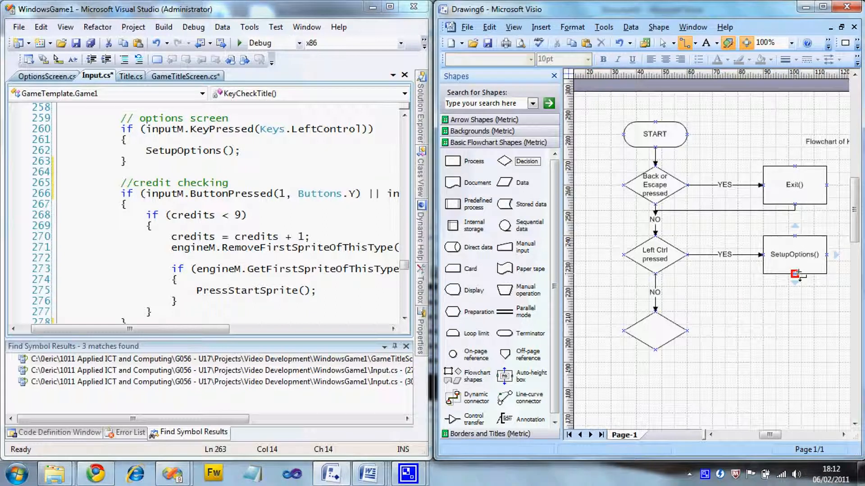
drag(794, 274, 655, 285)
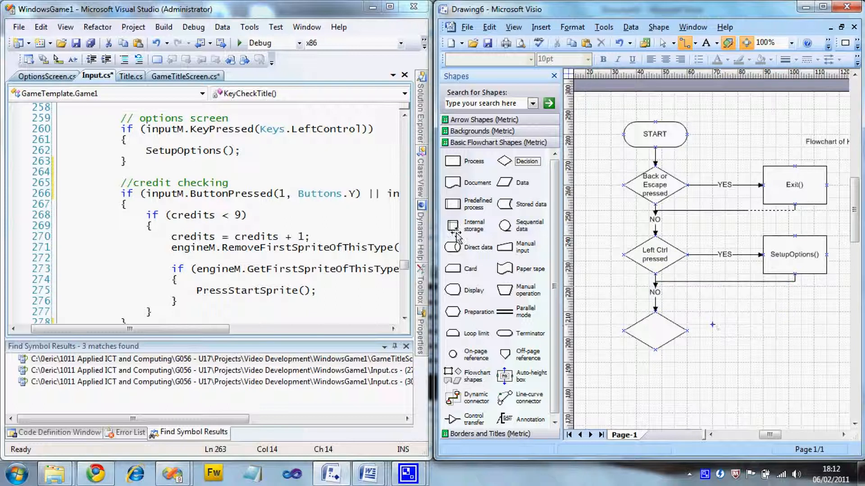
Label the blank decision beneath "Left Ctrl pressed" as "Y or 5 pressed", matching the credit-checking condition in the code.
drag(194, 329, 228, 339)
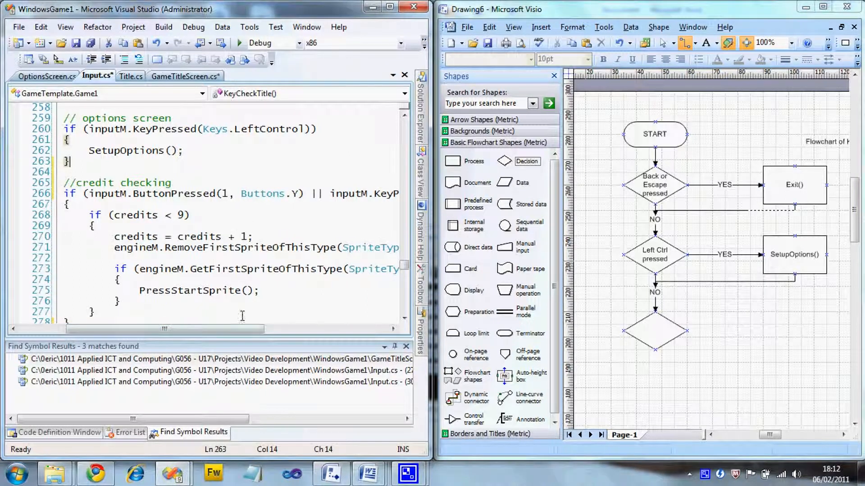
mouse_move(233, 333)
mouse_down()
mouse_move(296, 333)
mouse_move(233, 333)
mouse_up()
click(650, 327)
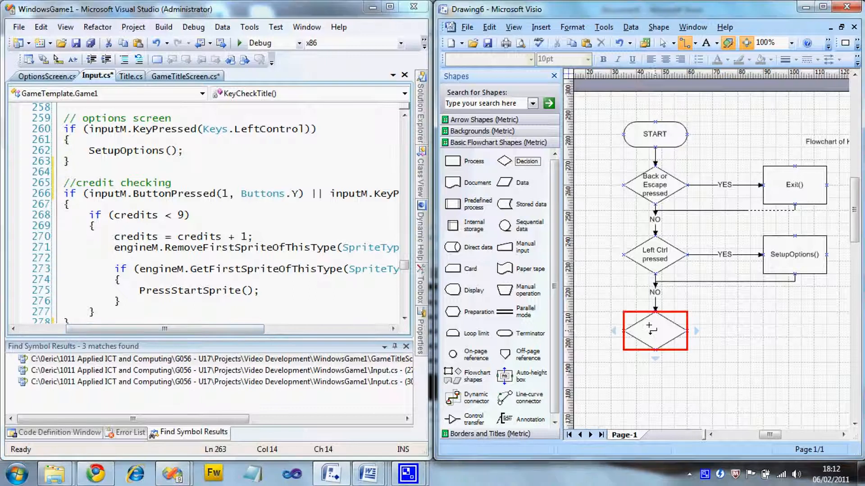
click(654, 328)
double_click(653, 330)
text(Y )
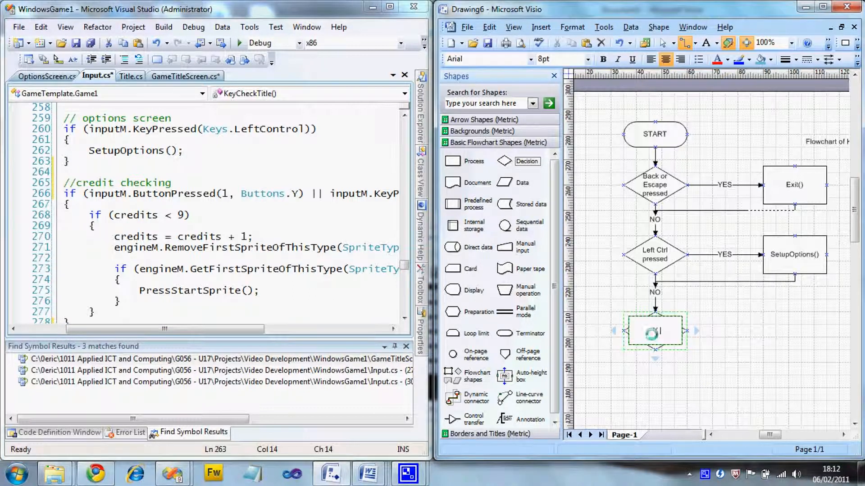
text(or 5 pressed)
click(662, 43)
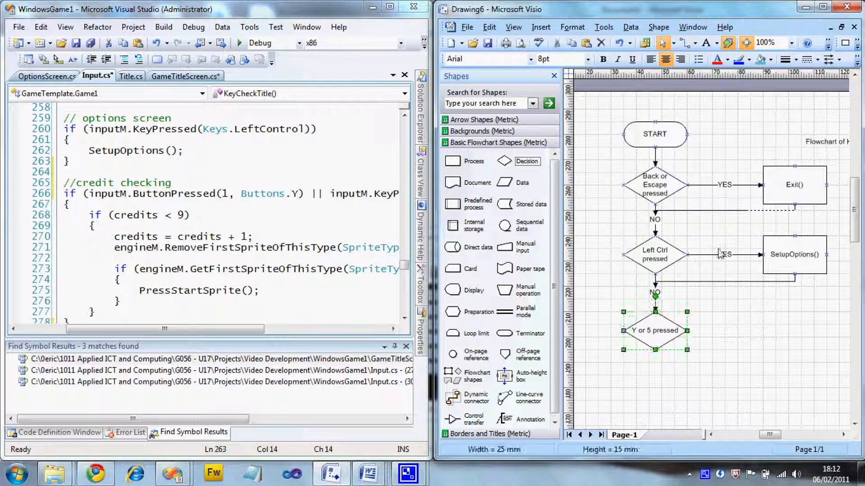
click(714, 361)
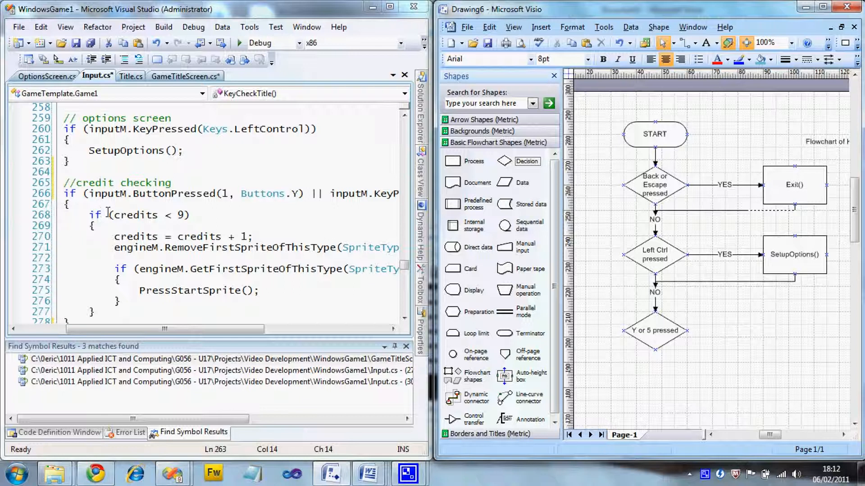
Connect the bottom of the "Y or 5 pressed" decision straight down to the END terminator.
drag(138, 331, 123, 332)
scroll(138, 192, down, 1)
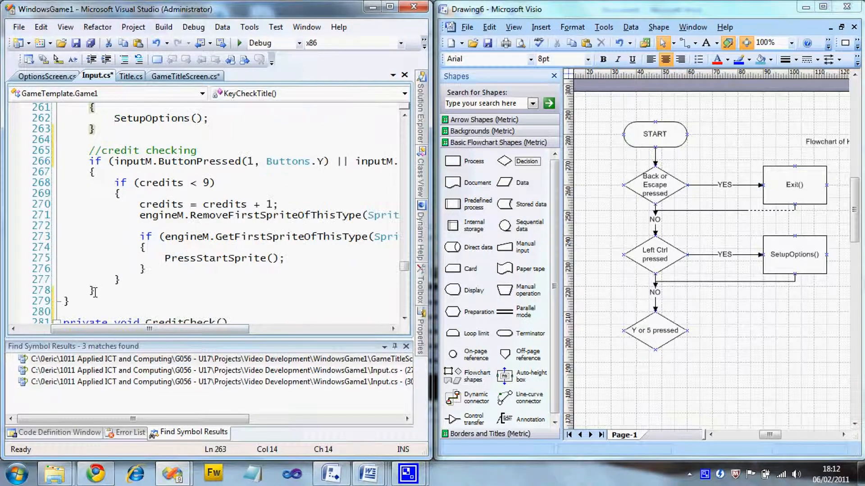
drag(148, 330, 118, 330)
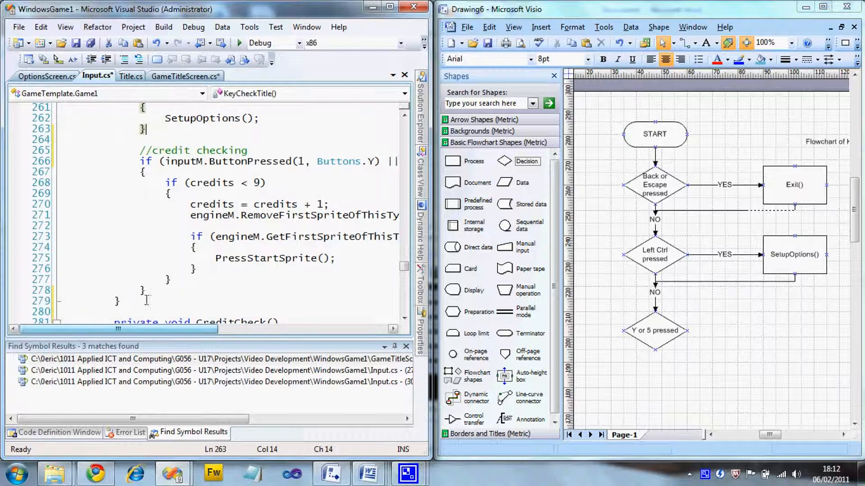
click(857, 231)
drag(857, 237, 858, 277)
click(684, 44)
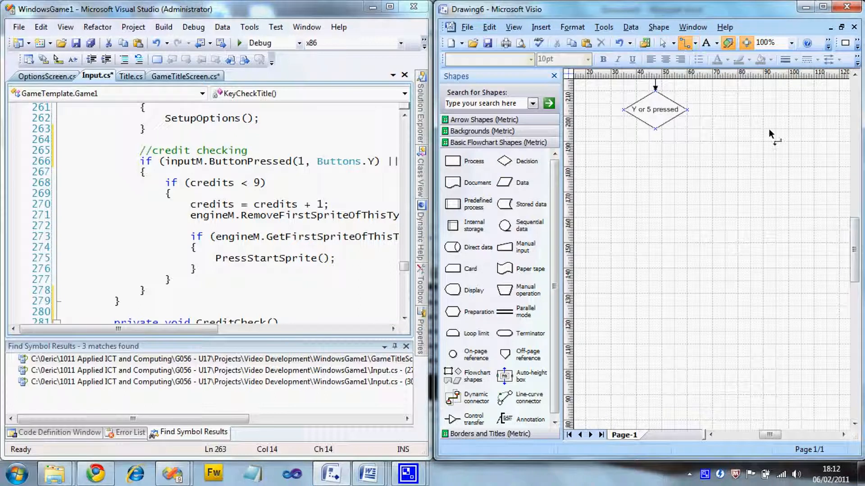
drag(857, 252, 858, 220)
click(791, 43)
click(765, 92)
drag(855, 210, 855, 263)
drag(671, 88, 669, 411)
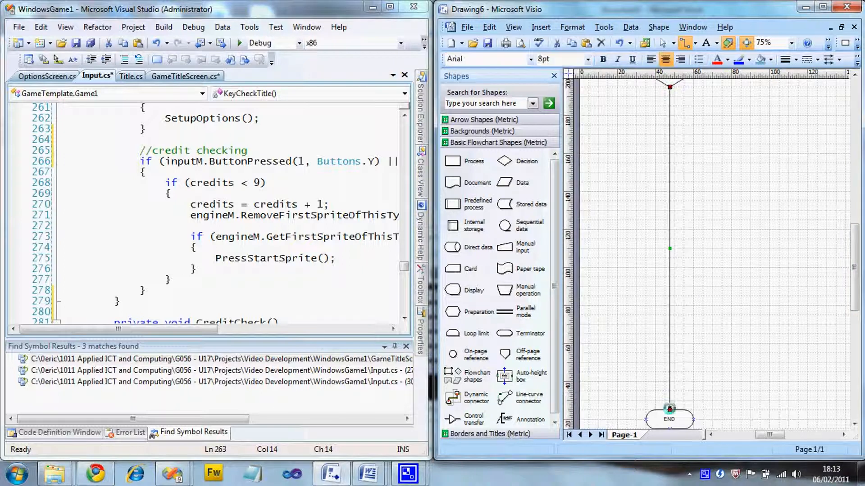
Label the long connector between "Y or 5 pressed" and END as NO.
double_click(670, 180)
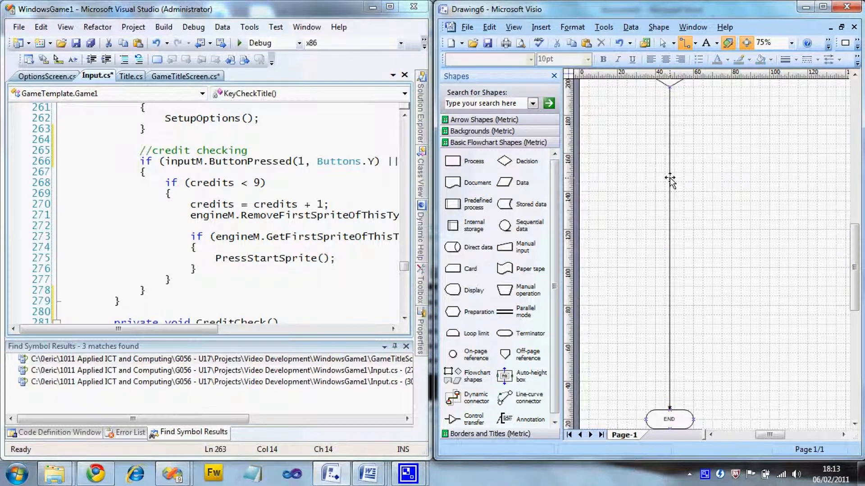
text(NO)
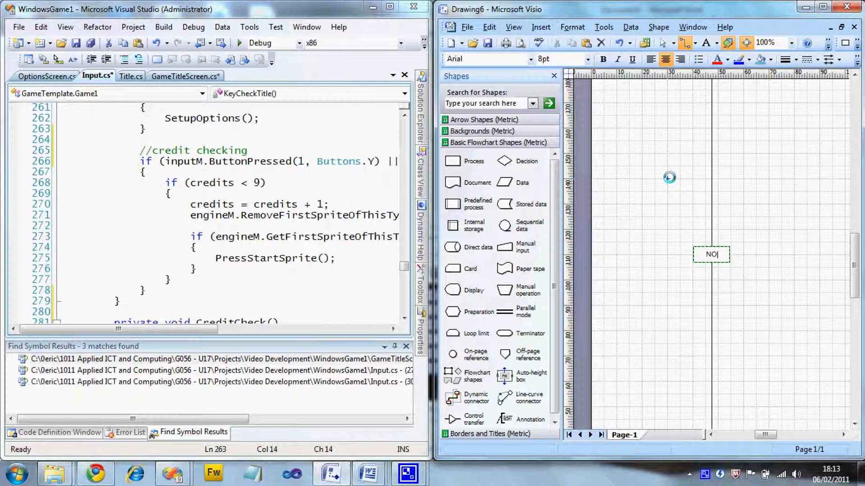
click(783, 193)
drag(853, 261, 852, 231)
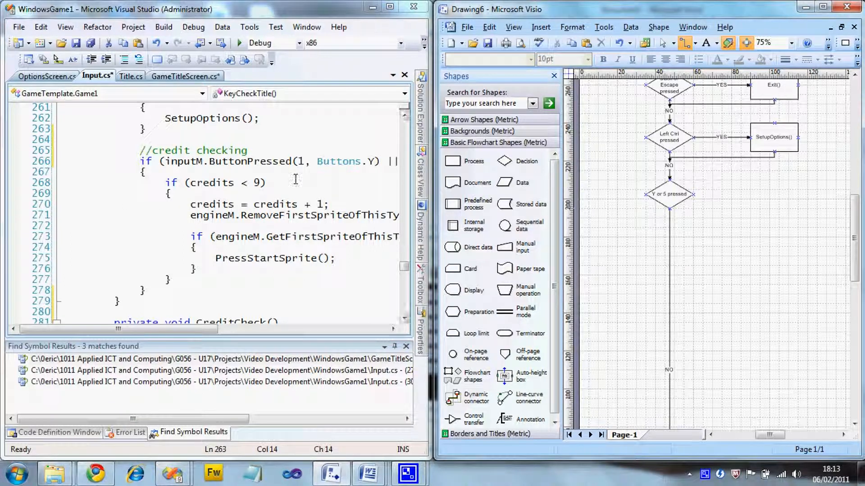
drag(194, 333, 244, 332)
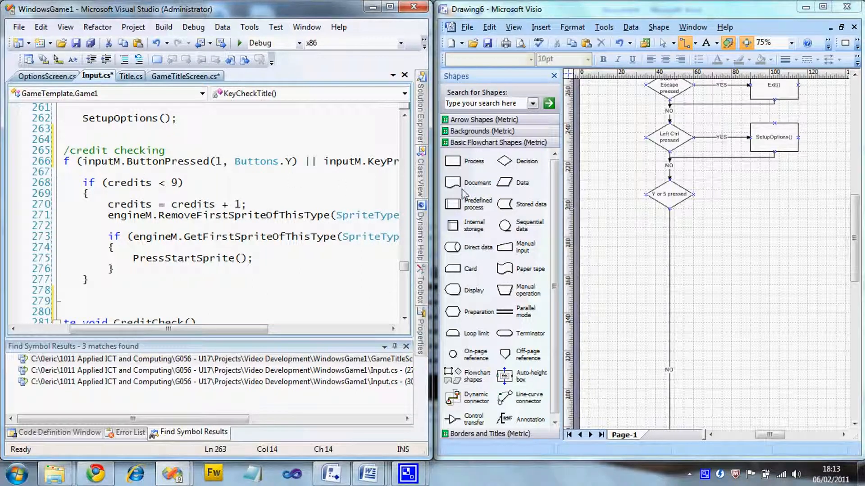
Add a decision level with "Y or 5 pressed" and connect that decision to it with an arrow labelled YES.
drag(505, 161, 764, 202)
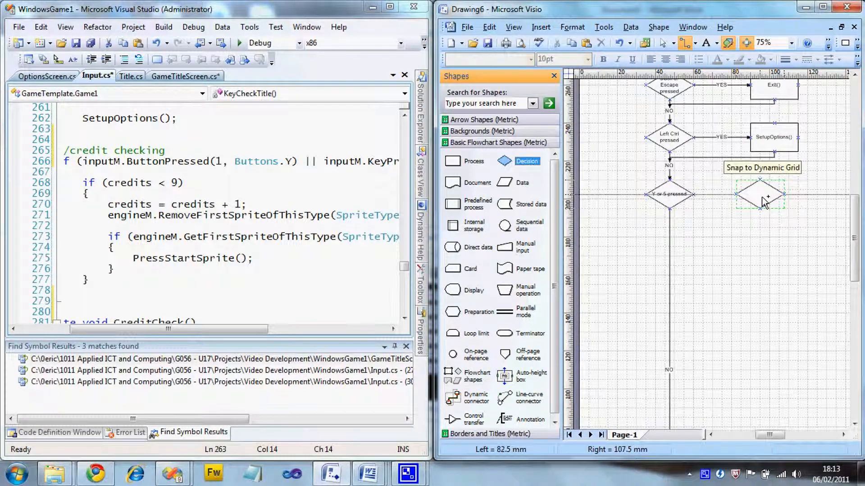
drag(764, 202, 765, 203)
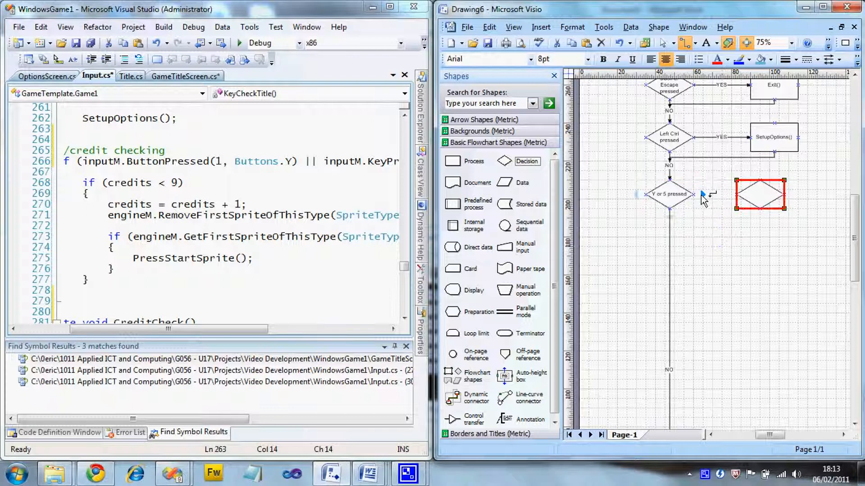
click(702, 194)
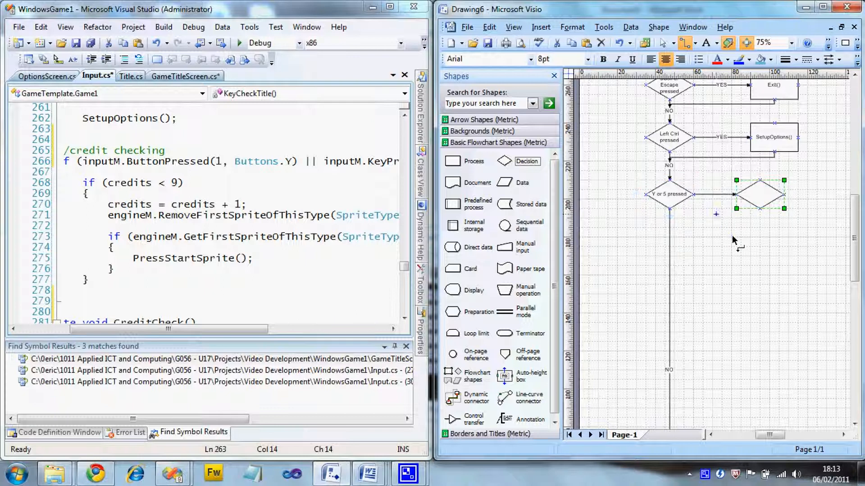
click(713, 194)
text(YES)
key(Return)
click(713, 193)
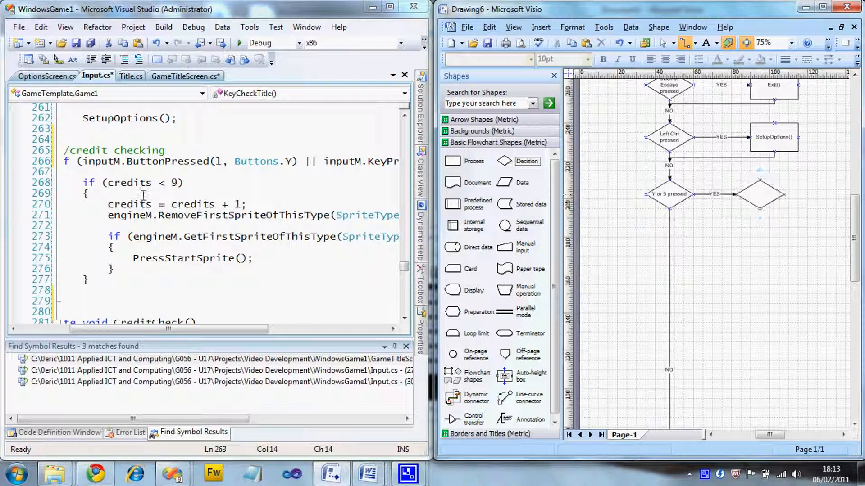
Label the new decision "Credit < 9", matching the inner if condition in the code.
click(759, 193)
double_click(759, 193)
text(c)
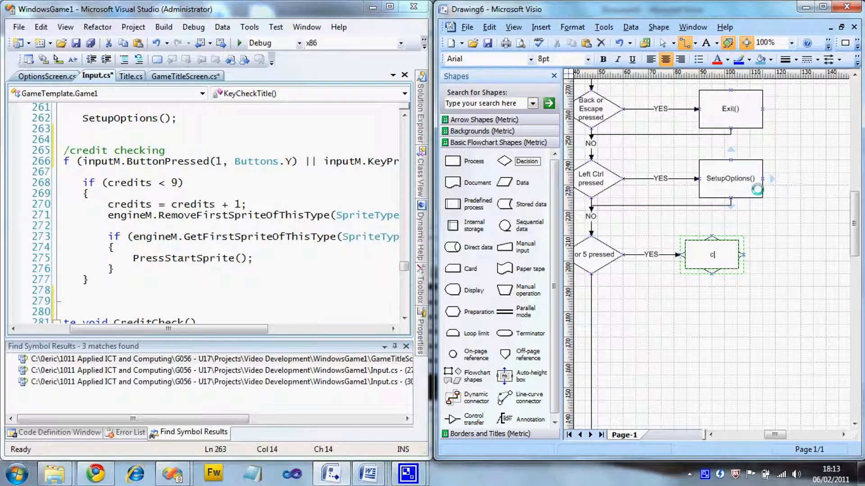
text(redit < 9)
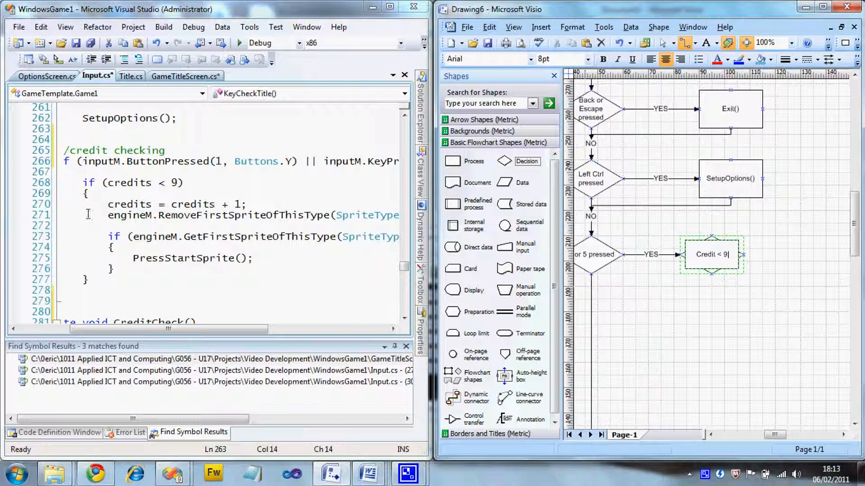
drag(110, 330, 91, 329)
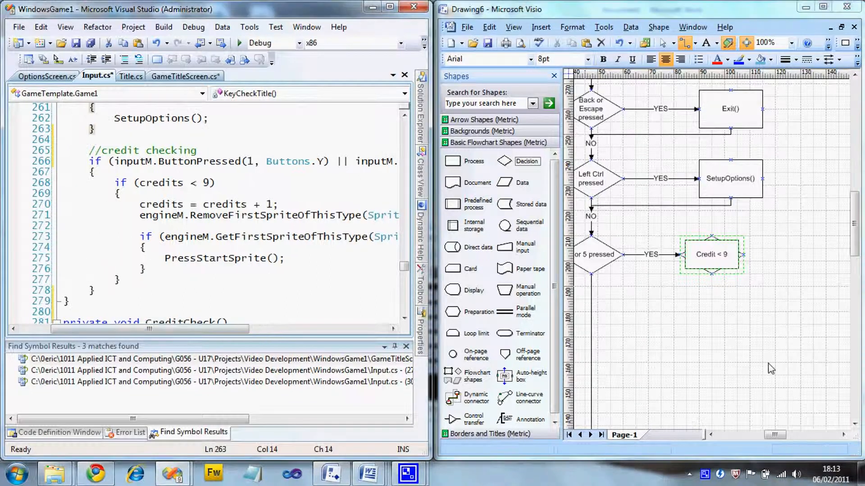
click(854, 248)
click(774, 298)
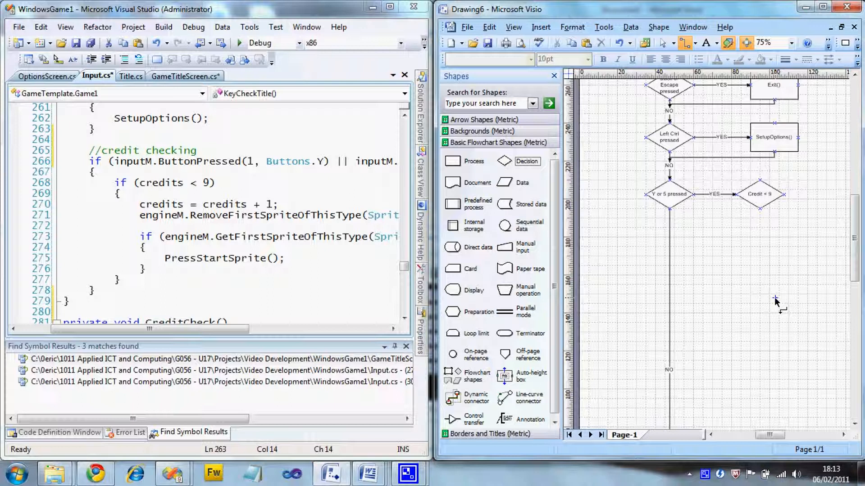
Connect the bottom of the "Credit < 9" decision to the right side of the END terminator.
drag(855, 237, 856, 267)
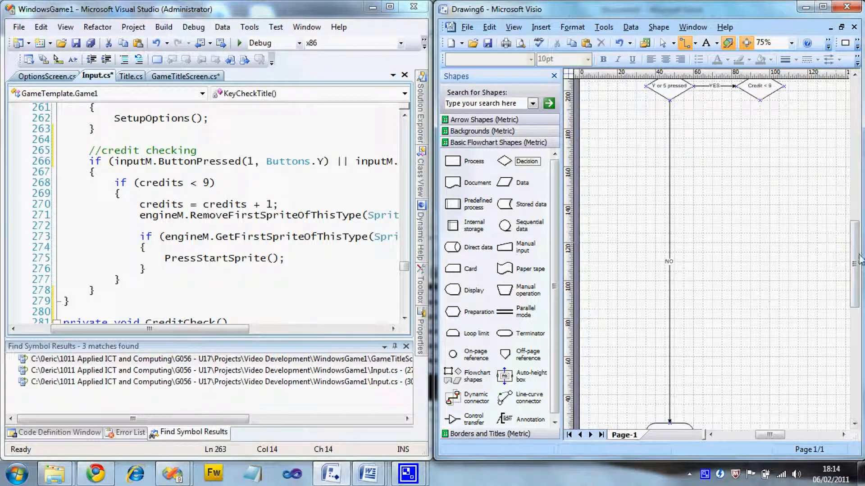
drag(760, 101, 698, 373)
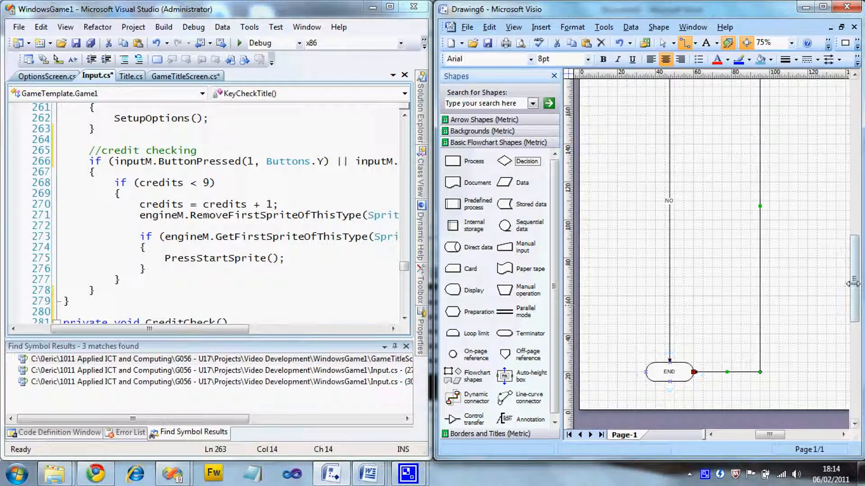
drag(854, 288, 854, 234)
Add a process to the right of "Credit < 9" and connect the decision to it with an arrow labelled YES.
drag(775, 435, 789, 439)
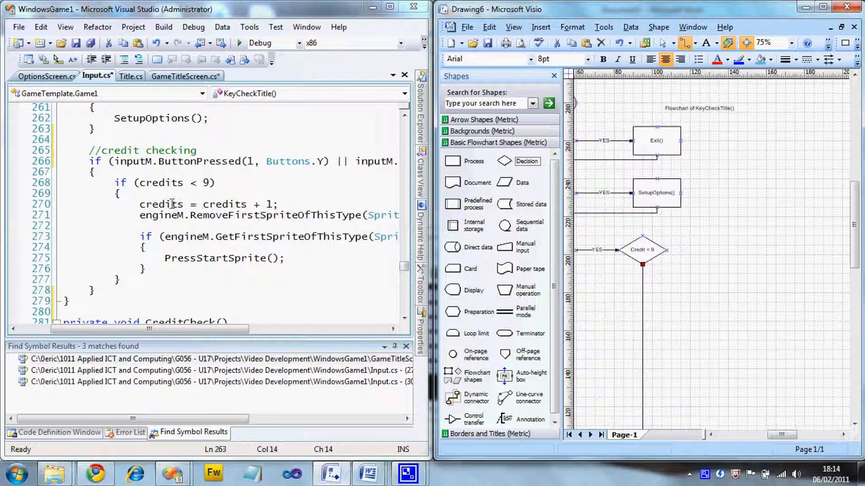
mouse_move(144, 204)
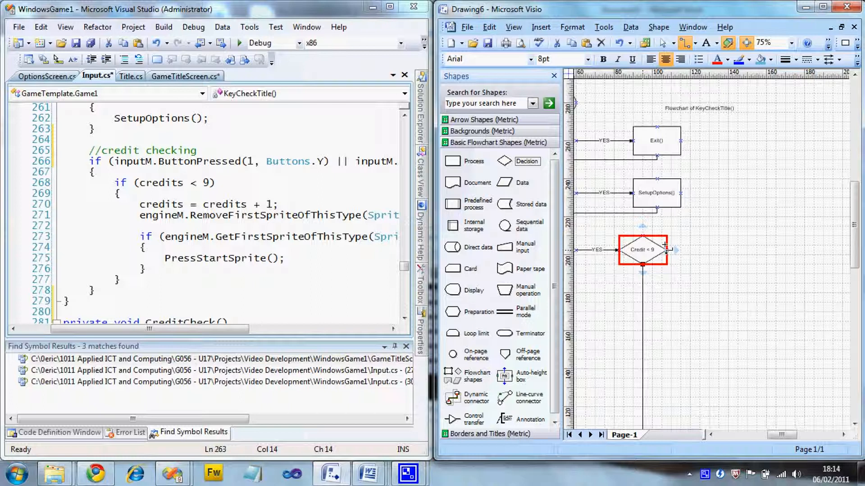
click(456, 162)
drag(457, 163, 739, 256)
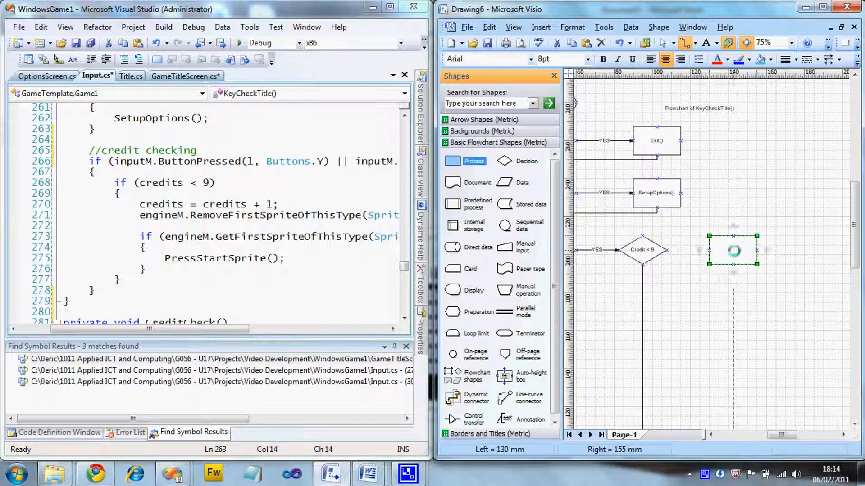
click(675, 252)
click(689, 251)
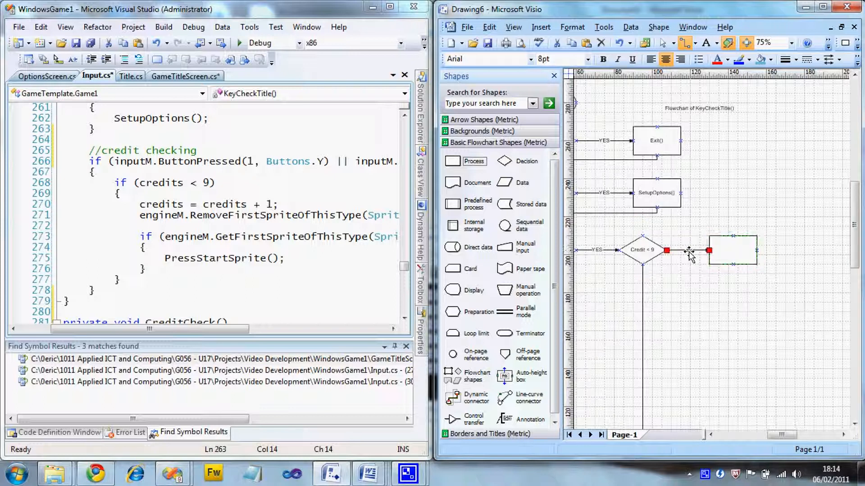
double_click(687, 249)
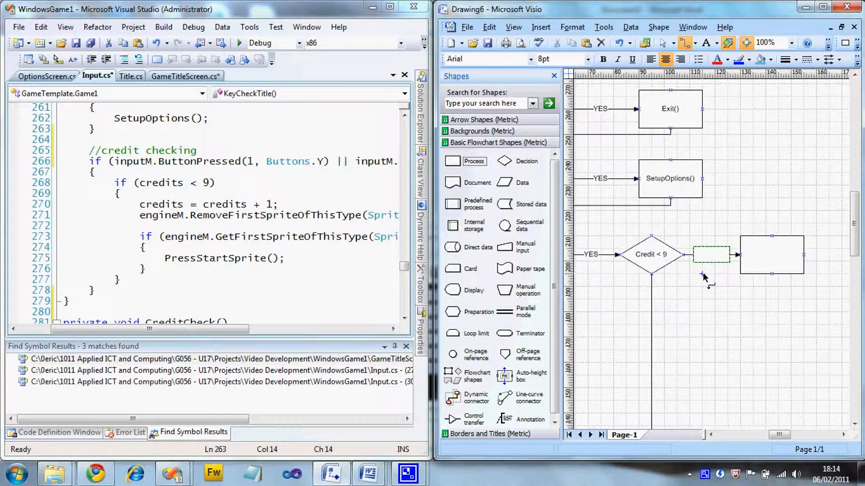
text(YES)
click(751, 190)
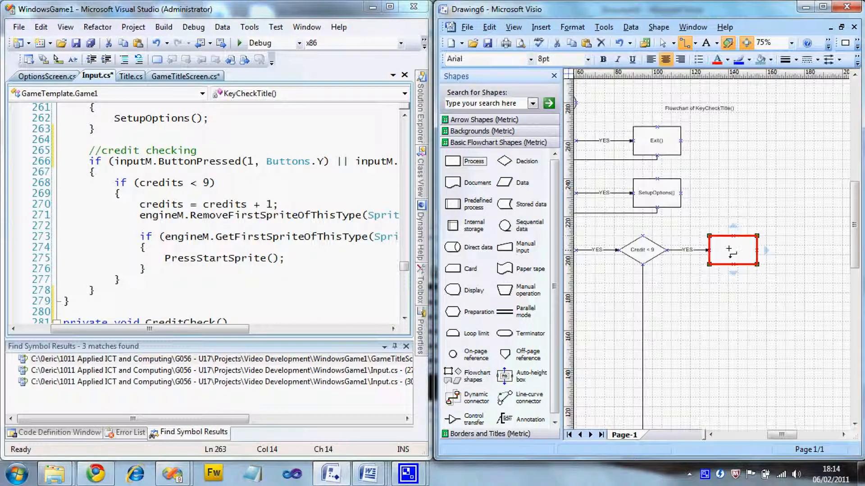
Label the new process "Credits = credits + 1" and widen it to 33 mm so the text fits on one line.
double_click(728, 249)
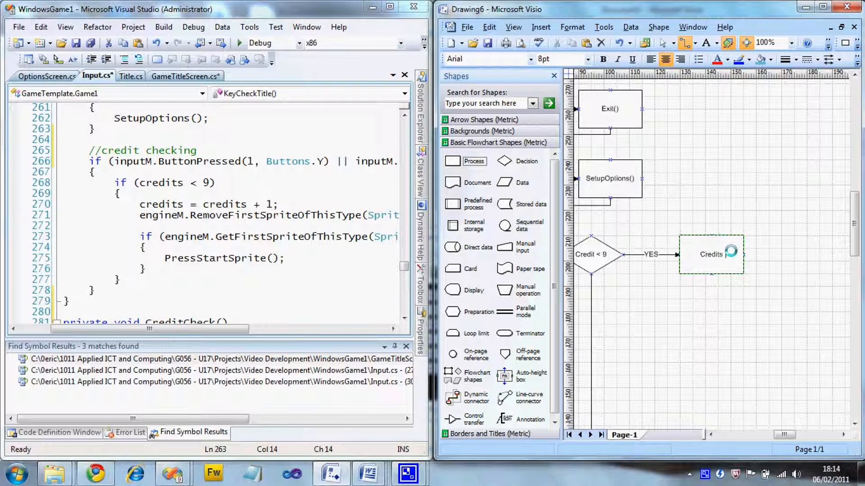
text(Credits = credits + 1)
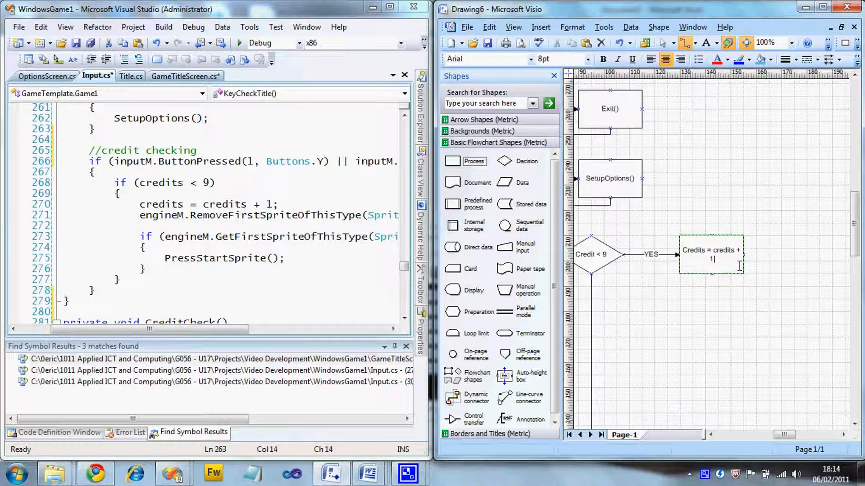
click(662, 43)
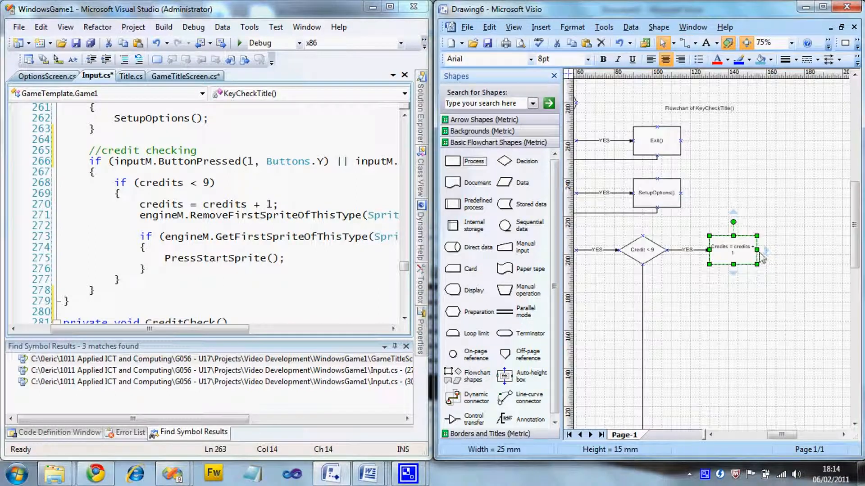
drag(757, 249, 771, 249)
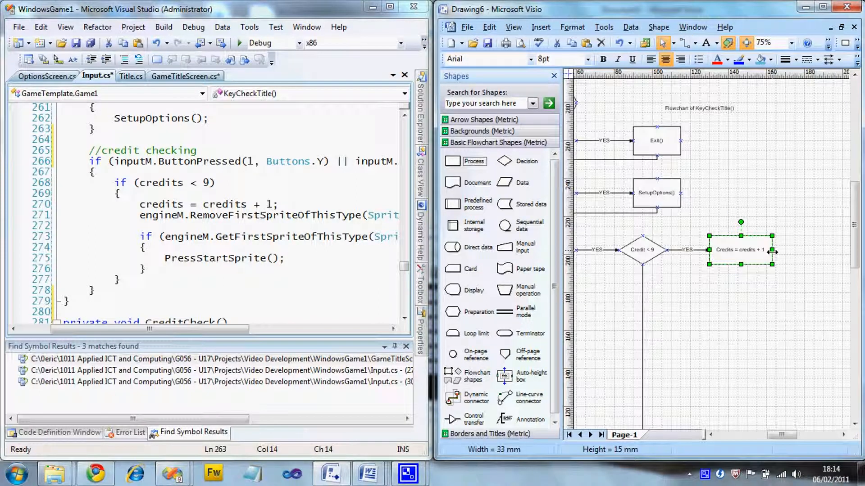
click(757, 201)
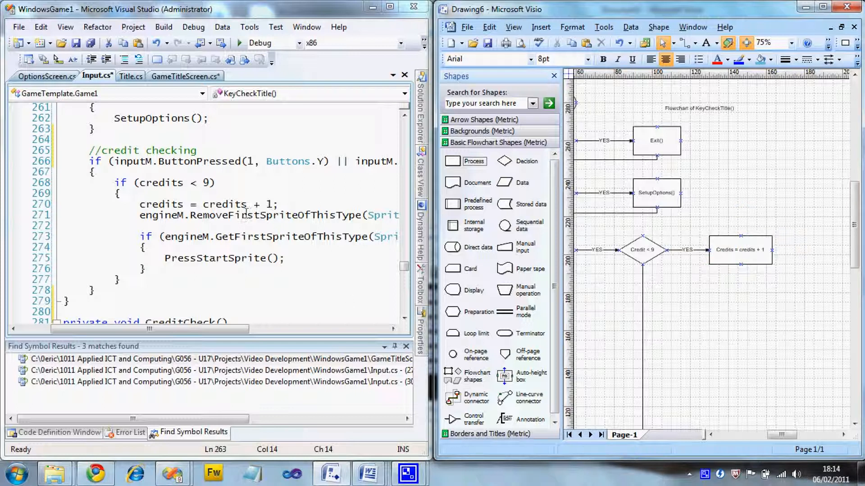
Add a blank process beneath "Credits = credits + 1" and connect the two with a downward arrow.
mouse_move(212, 333)
mouse_down()
mouse_move(314, 332)
mouse_move(228, 328)
mouse_up()
drag(452, 161, 741, 308)
click(745, 251)
drag(741, 272, 740, 295)
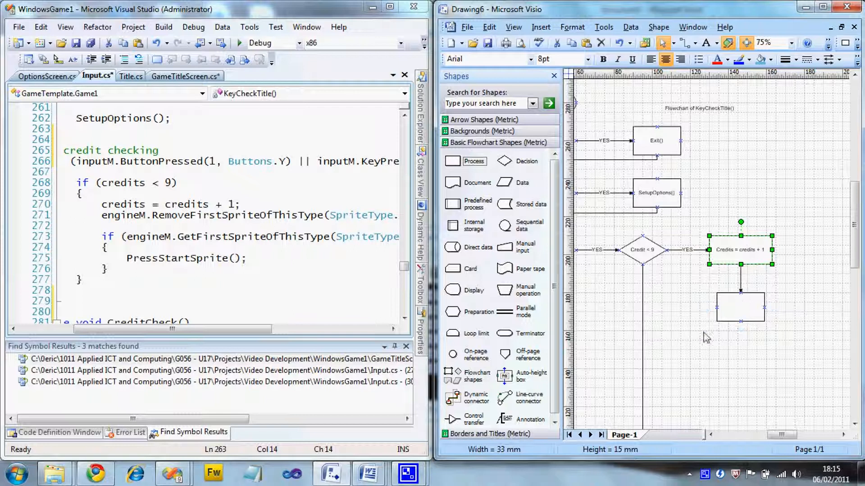
Label the blank process "Remove InsertCoin sprite".
double_click(738, 305)
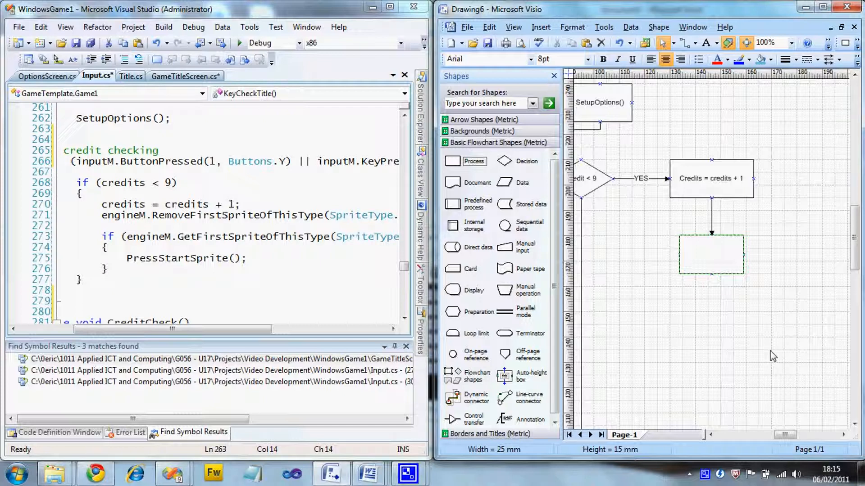
text(Remove InsertCoin sprite)
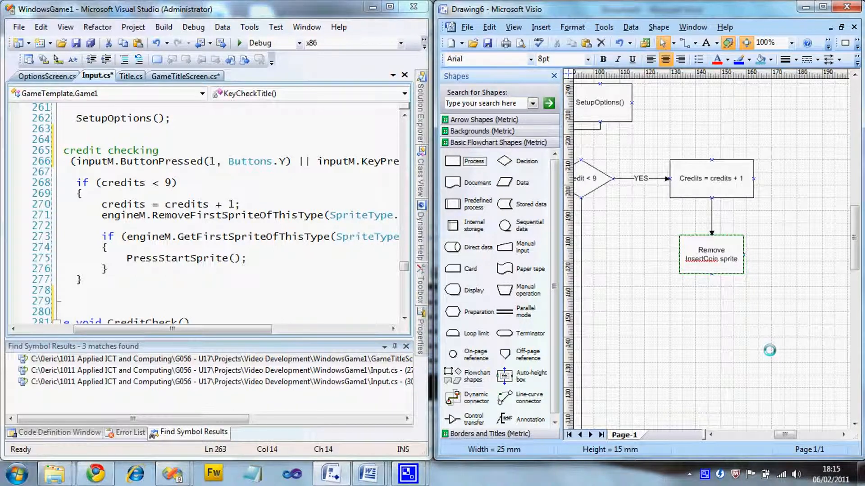
click(782, 220)
scroll(782, 220, down, 1)
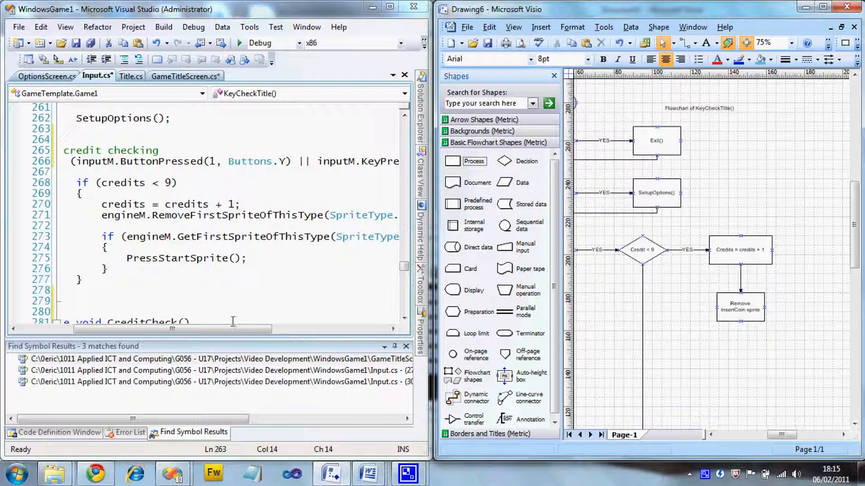
Add a decision beneath "Remove InsertCoin sprite" for the second if statement and connect the process down to it.
drag(236, 329, 321, 329)
drag(267, 329, 170, 329)
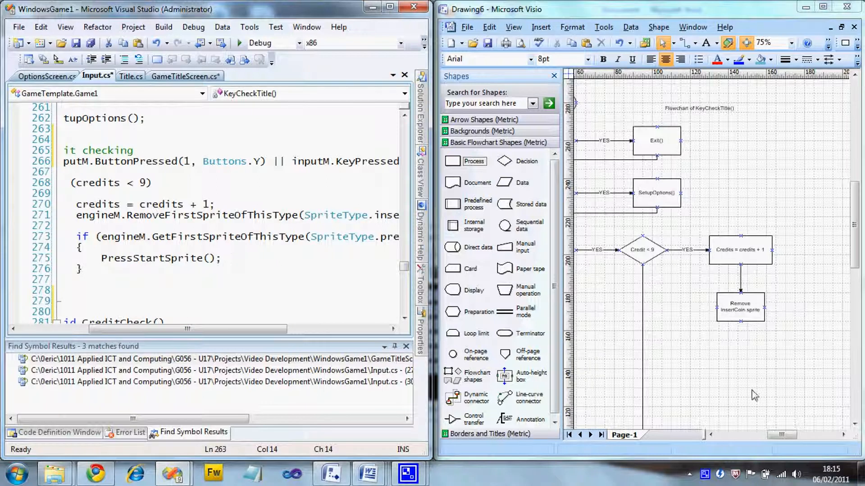
click(854, 267)
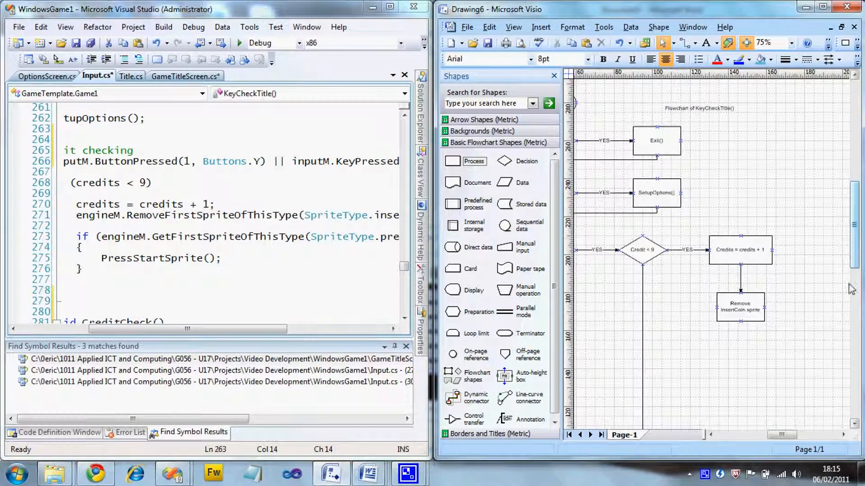
drag(854, 263, 854, 304)
drag(518, 161, 740, 202)
click(746, 124)
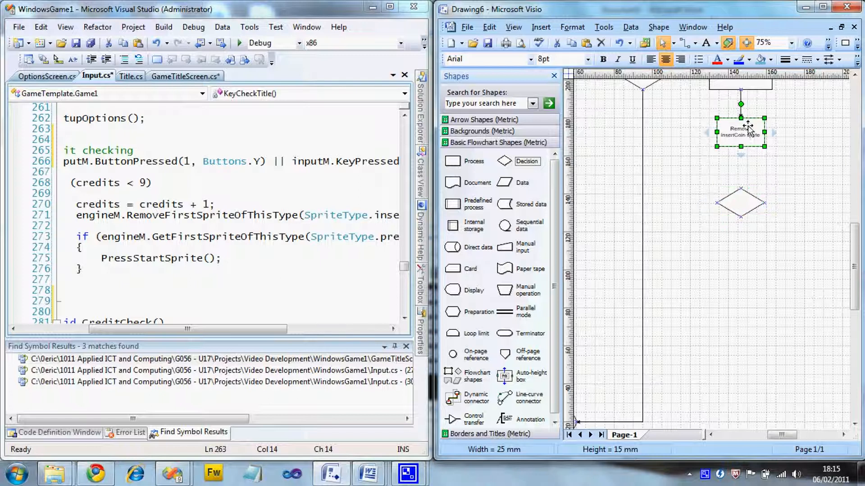
click(740, 156)
Label the new decision "PressStart on screen".
double_click(741, 205)
text(PressStar)
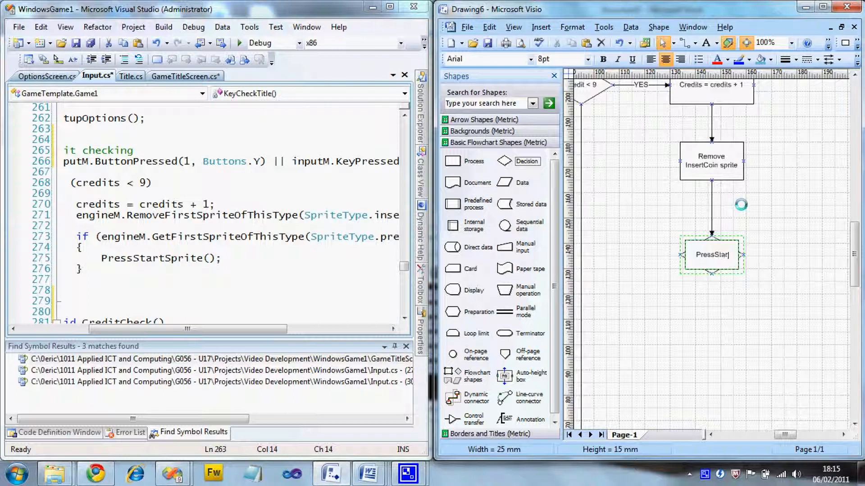
text(t on screen)
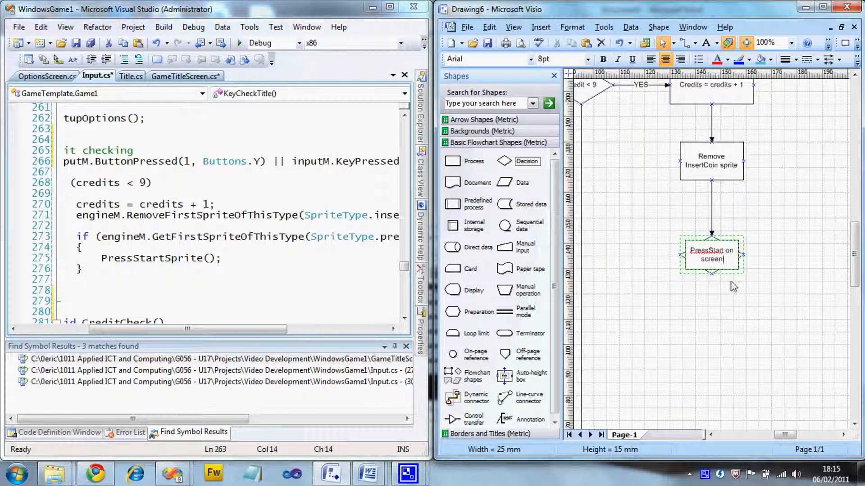
click(769, 299)
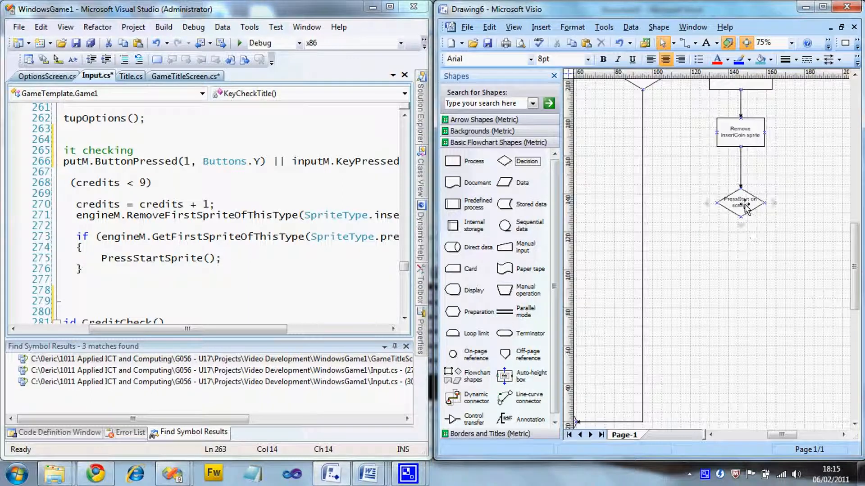
Add a process to the right of the "PressStart on screen" decision and label it "PressStartSprite()".
mouse_move(772, 210)
drag(452, 160, 823, 203)
double_click(823, 204)
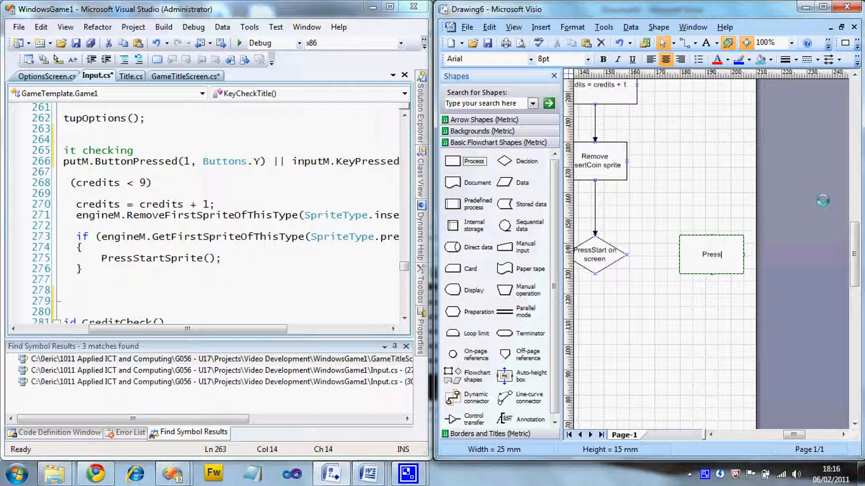
text(PressStartSprite())
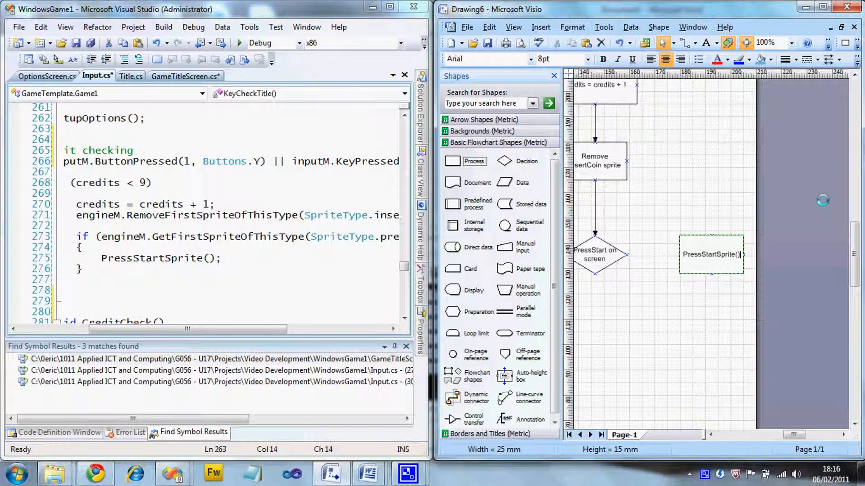
click(688, 208)
Connect the "PressStart on screen" decision to the "PressStartSprite()" process and label the connector NO.
click(743, 205)
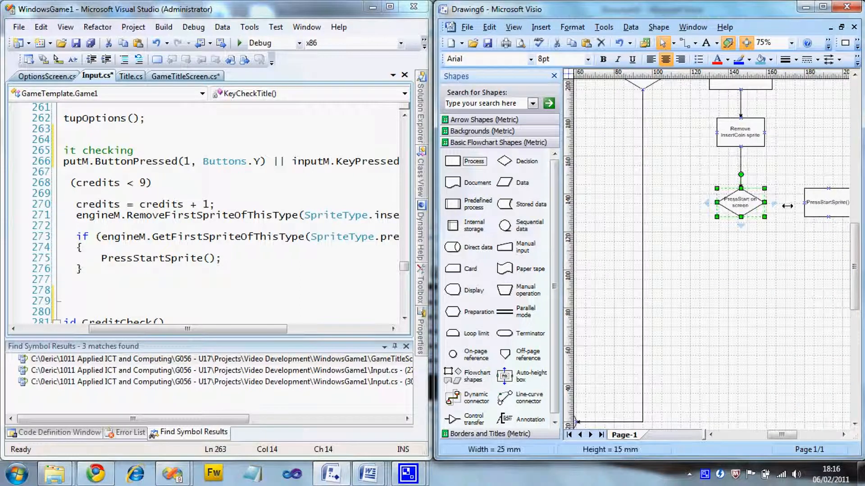
click(772, 204)
double_click(783, 203)
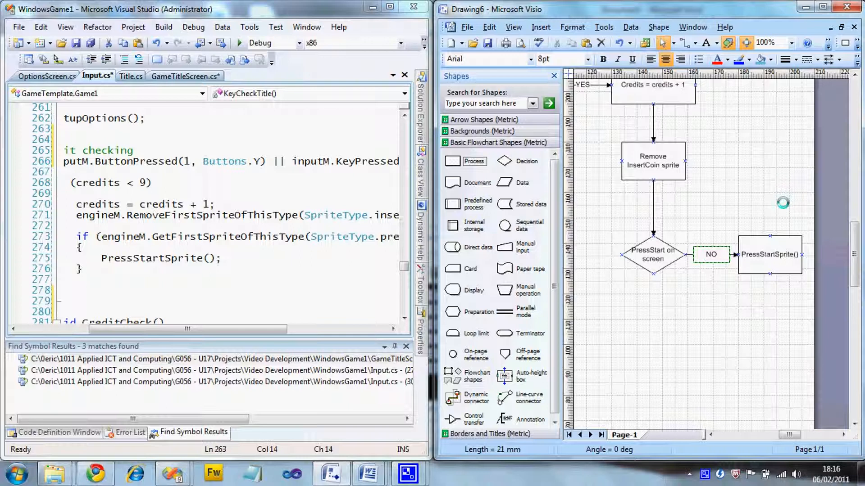
click(764, 352)
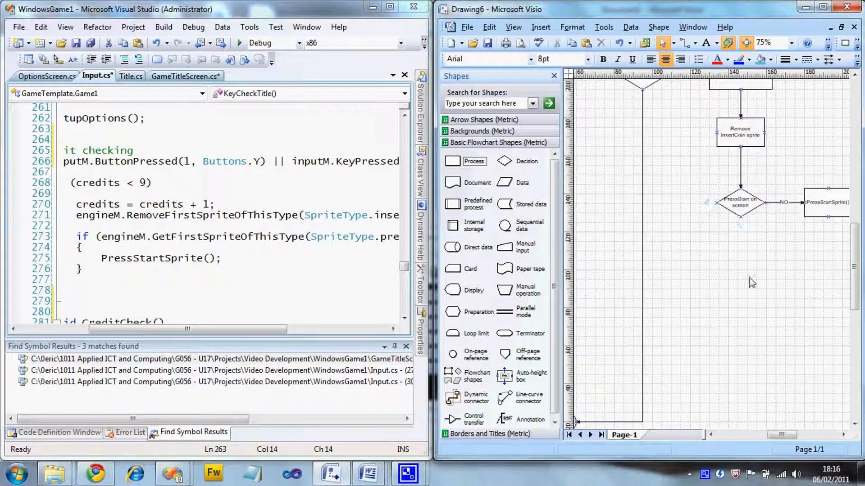
Connect the bottom of the "PressStart on screen" decision to the END terminator and label the connector YES.
drag(857, 269, 855, 290)
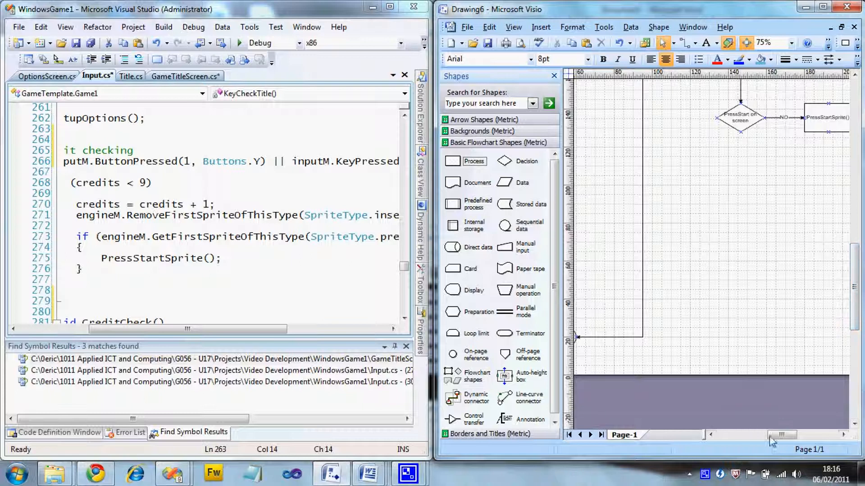
drag(770, 437, 764, 437)
drag(179, 336, 238, 333)
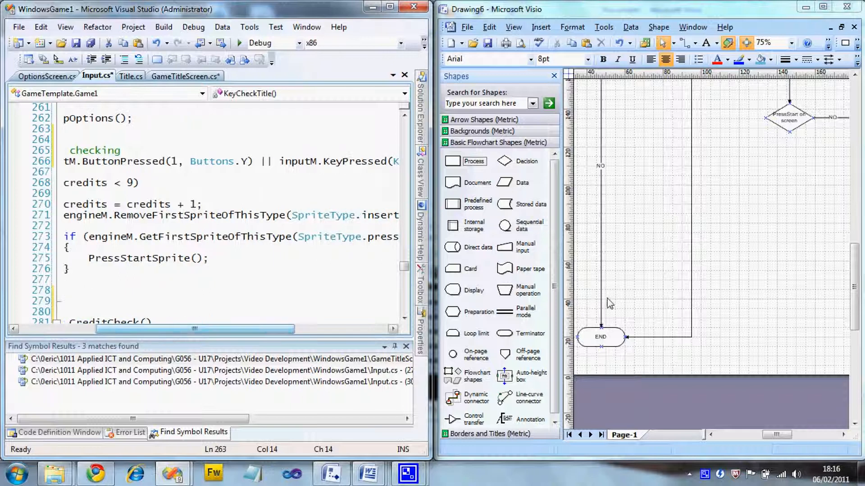
click(685, 47)
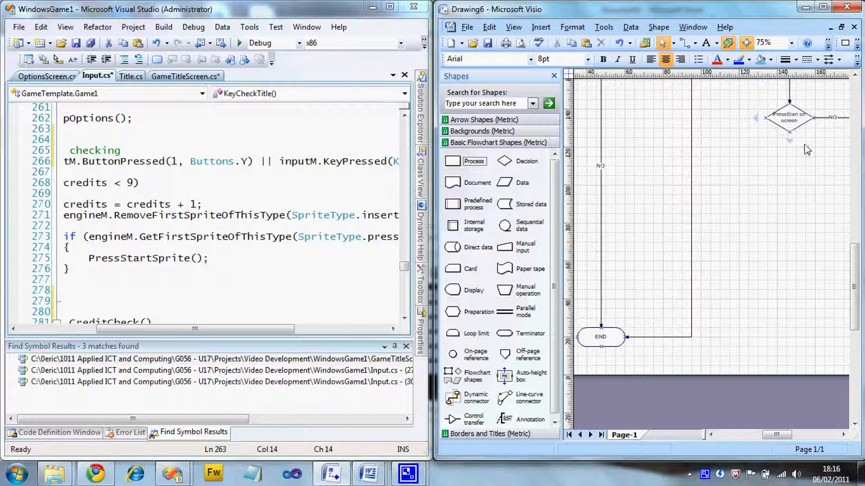
click(791, 133)
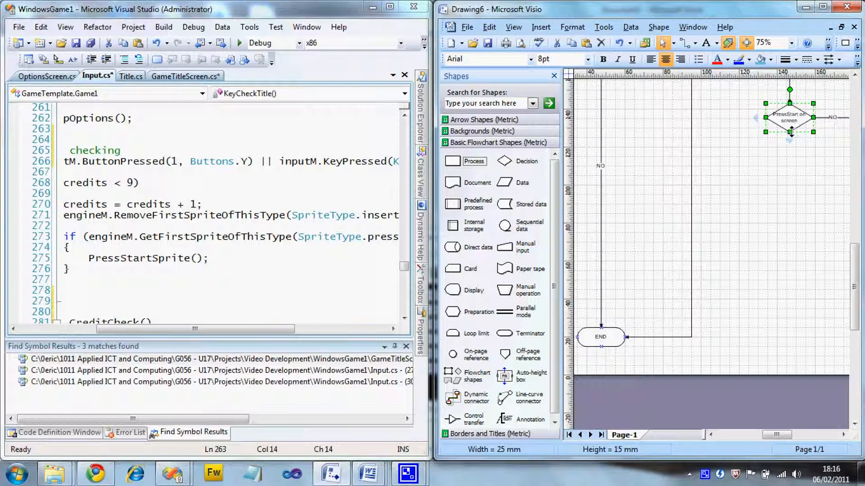
key(ctrl+3)
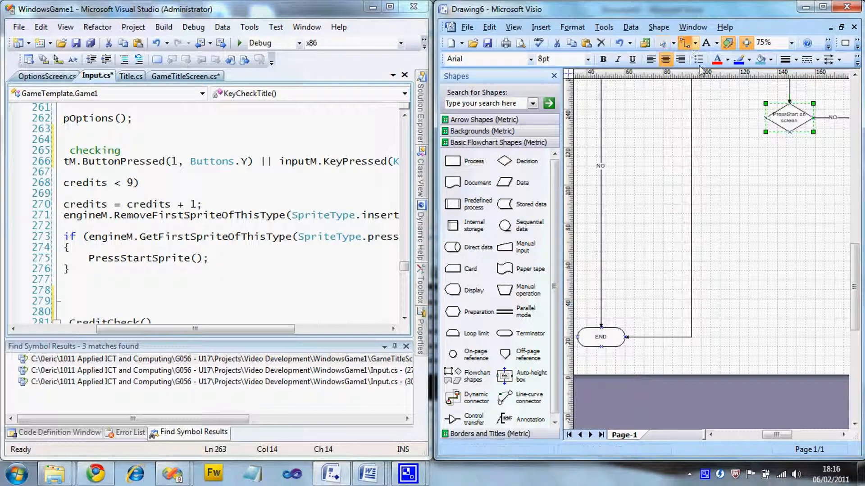
drag(789, 132, 626, 337)
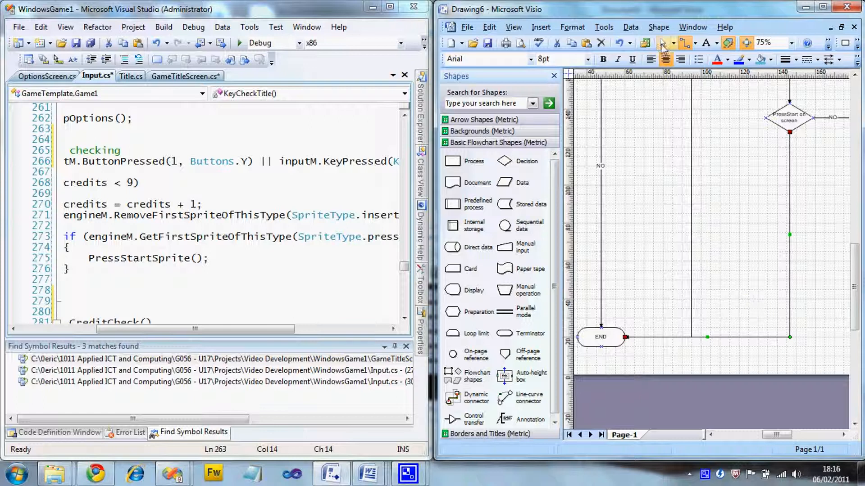
click(662, 44)
double_click(790, 222)
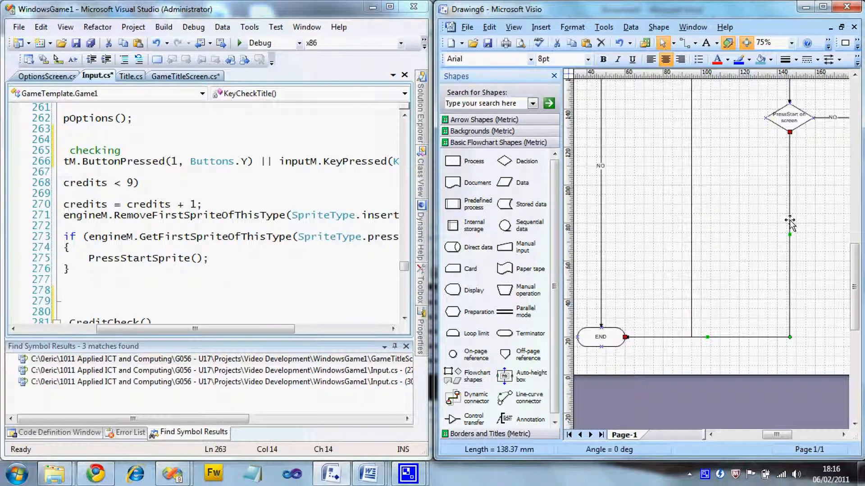
text(YES)
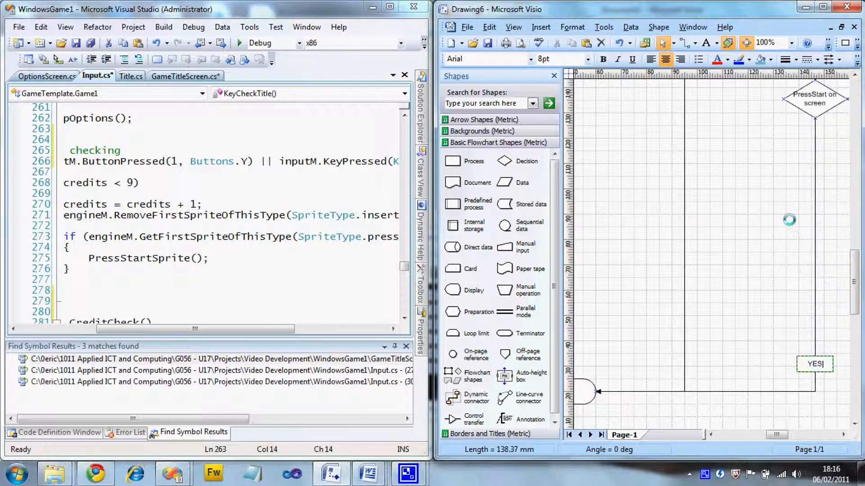
click(789, 220)
Connect the bottom of the "PressStartSprite()" process to the END terminator.
drag(858, 307, 856, 281)
drag(781, 437, 794, 444)
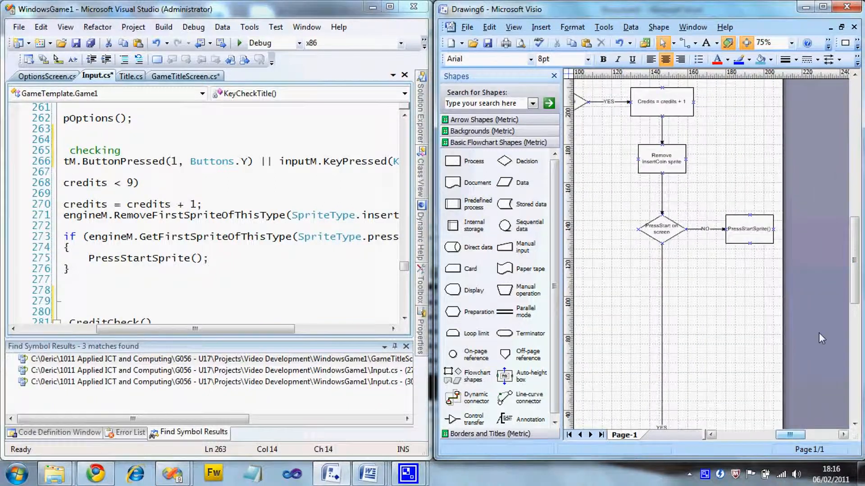
drag(851, 260, 850, 282)
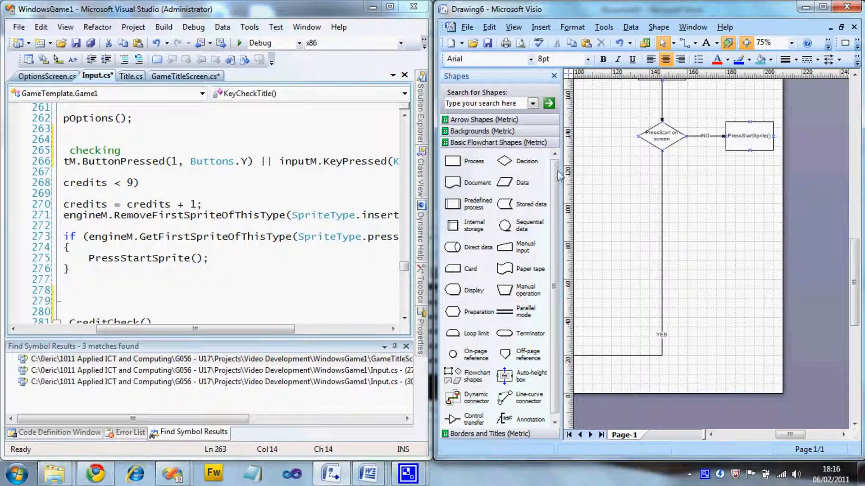
click(685, 43)
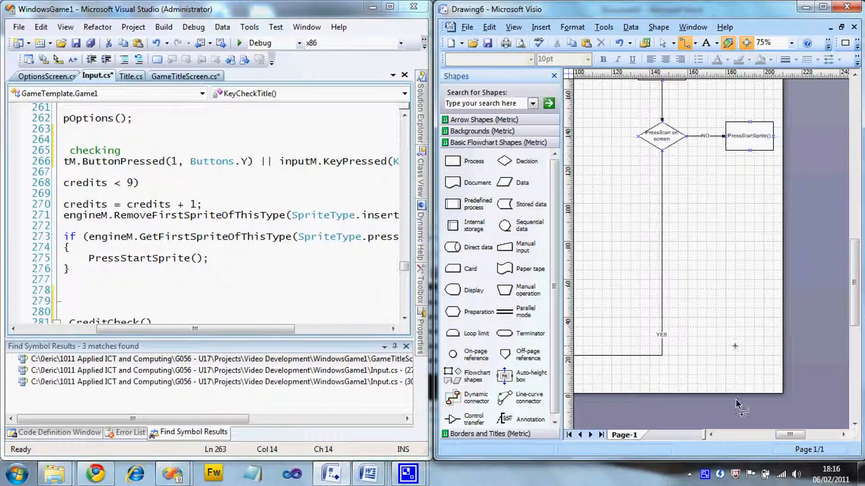
drag(793, 435, 786, 435)
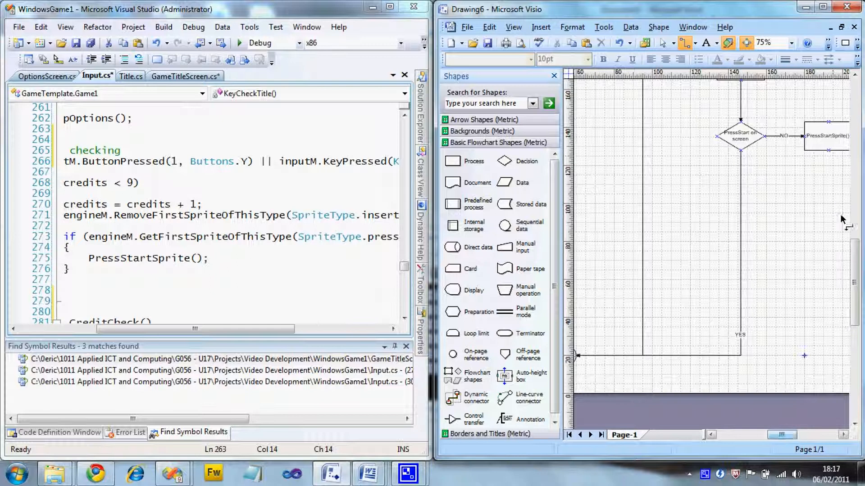
drag(829, 151, 637, 355)
drag(776, 435, 795, 437)
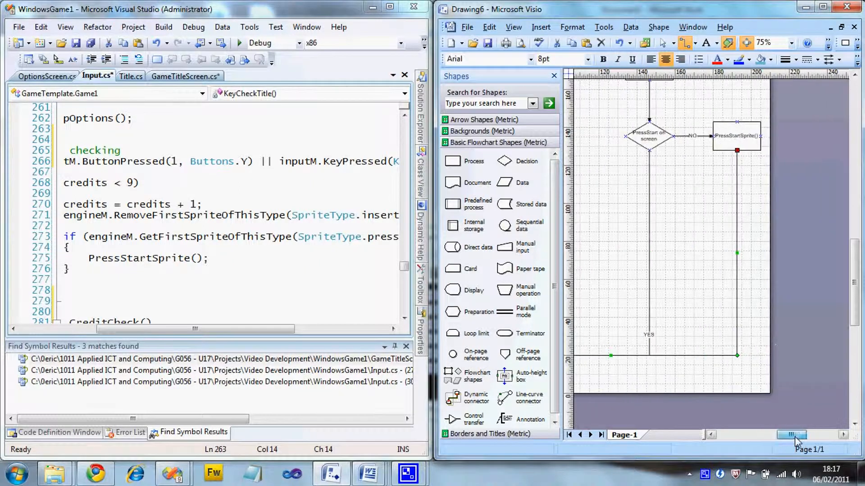
click(741, 315)
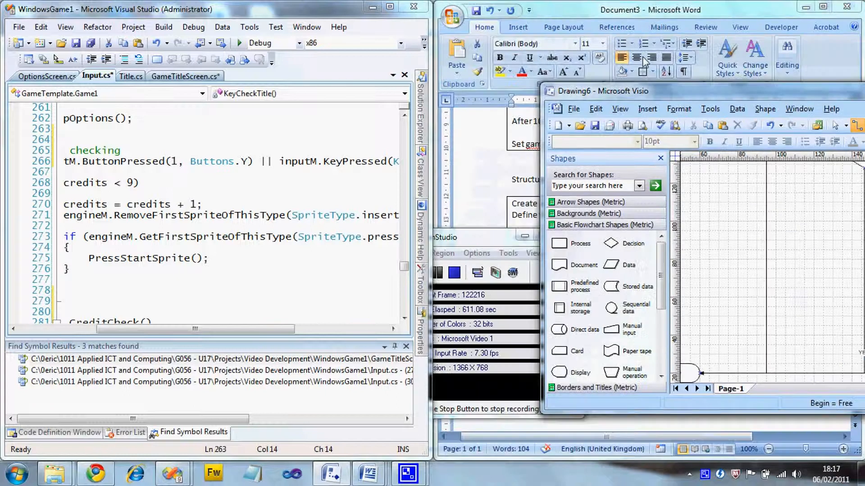
Maximize the Visio window and look over the whole flowchart.
drag(654, 96, 590, 0)
scroll(543, 199, up, 5)
scroll(547, 207, down, 5)
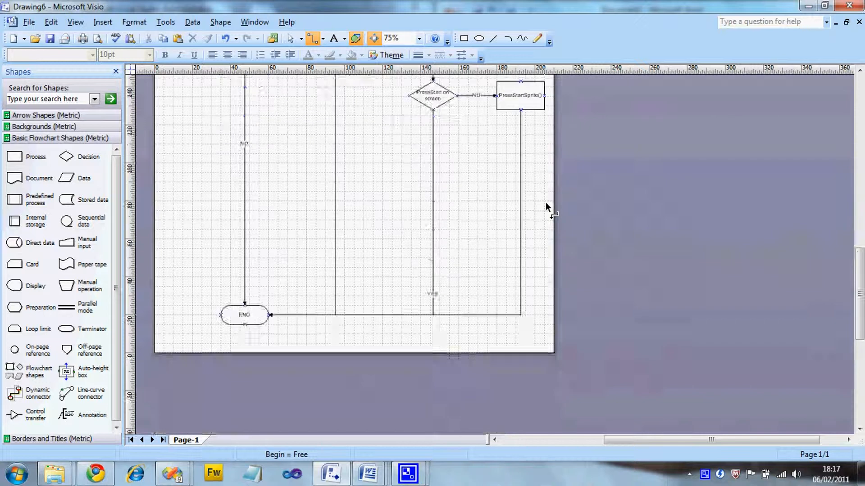
scroll(547, 208, up, 2)
scroll(546, 208, up, 3)
scroll(546, 208, down, 5)
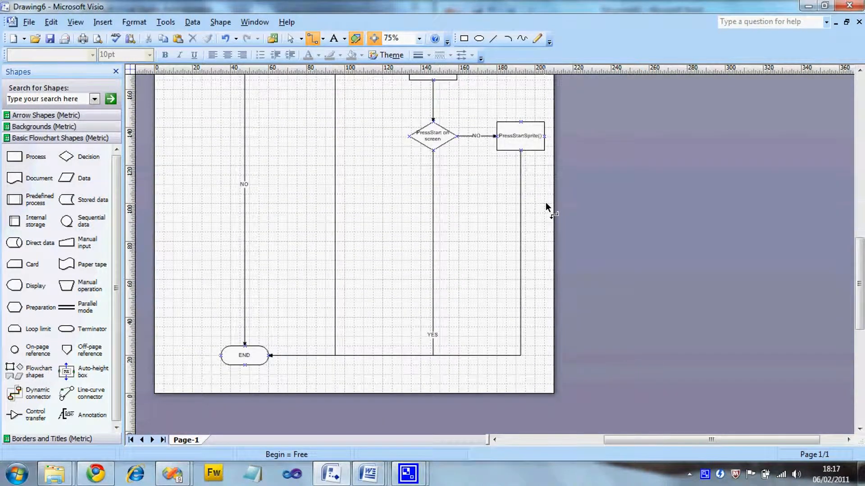
Move the END terminator straight up the page to just below the level of the "PressStart on screen" decision.
click(288, 41)
scroll(272, 328, down, 2)
drag(199, 325, 330, 358)
drag(188, 251, 370, 354)
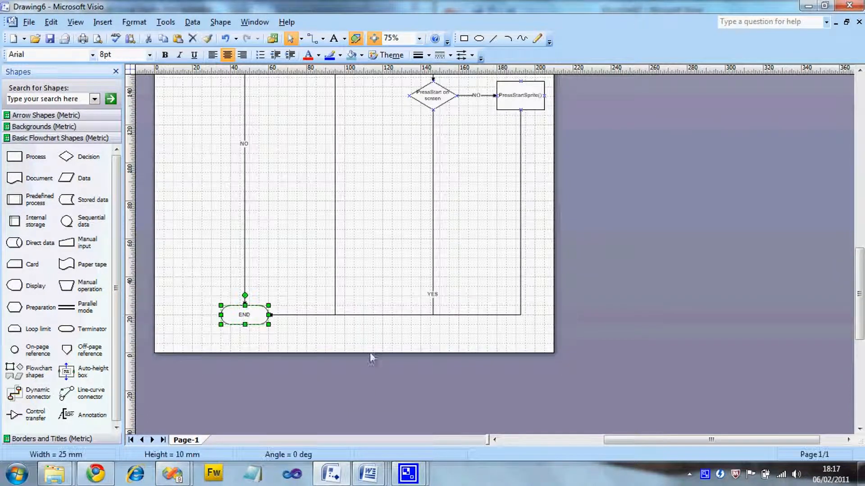
key(Up)
key(Up)
key(Up)
key(Up)
key(Up)
key(Up)
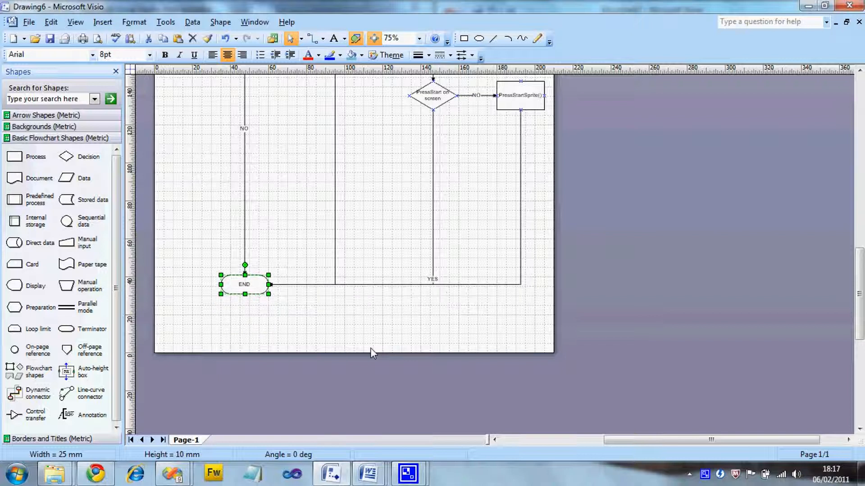
key(Up)
key(Up)
key(Up)
key(Up)
key(Up)
key(Up)
key(Up)
key(Up)
key(Up)
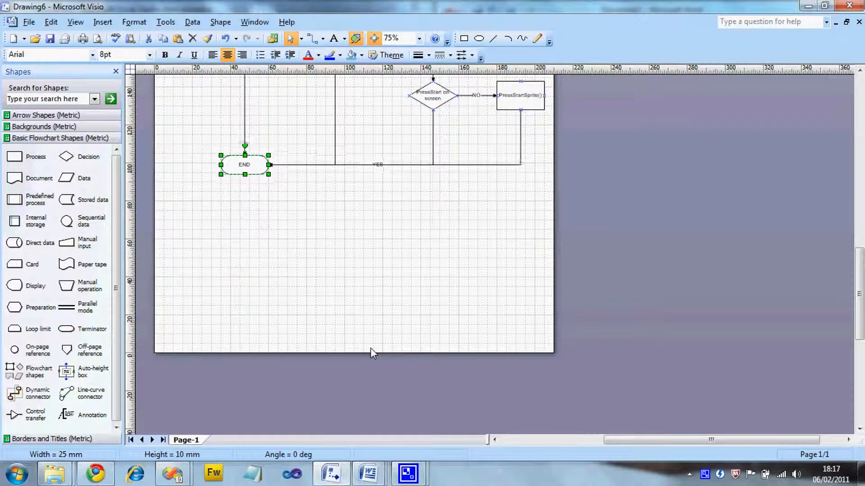
click(393, 250)
Replace the decision's YES connector to END with a YES connector from its left side to the vertical line beneath "Credit < 9".
scroll(399, 249, up, 5)
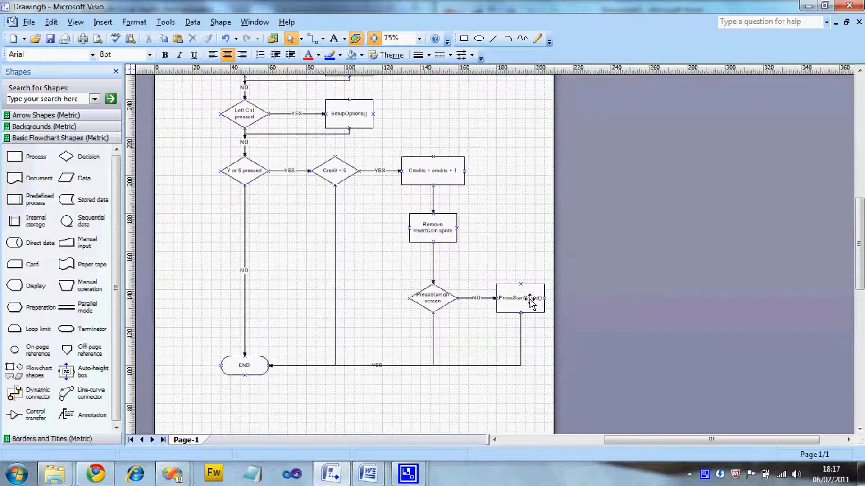
click(433, 343)
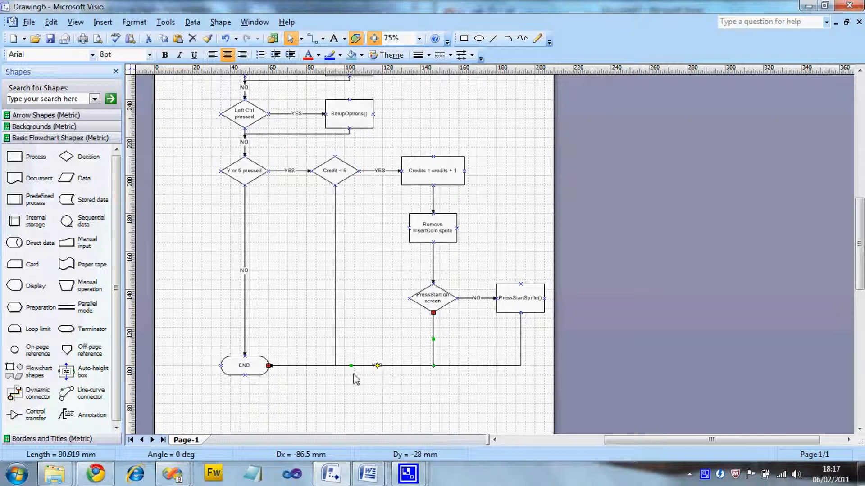
key(Delete)
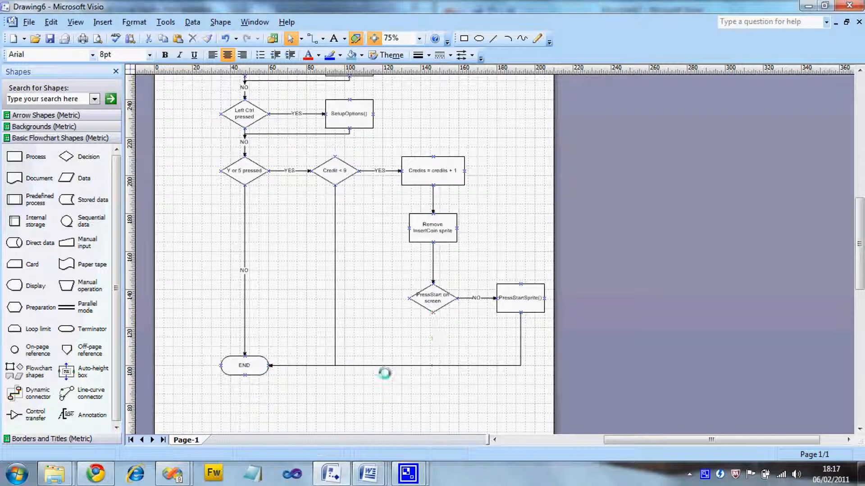
click(312, 38)
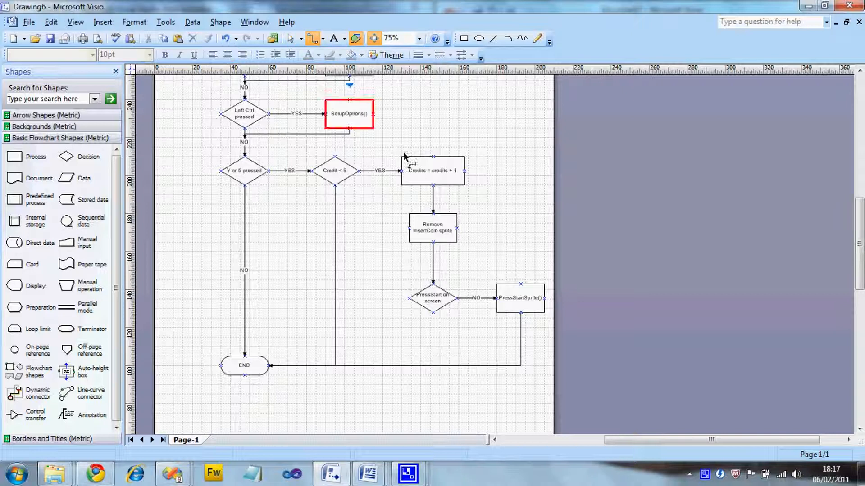
drag(410, 299, 336, 298)
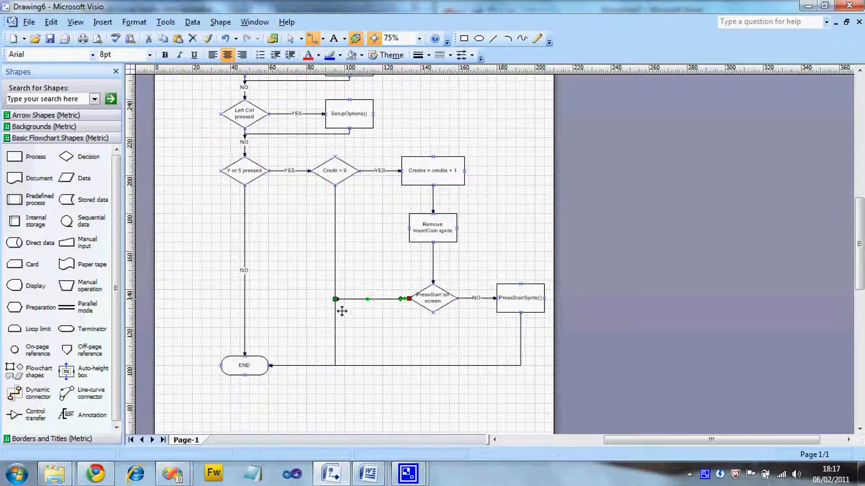
double_click(377, 299)
text(Y)
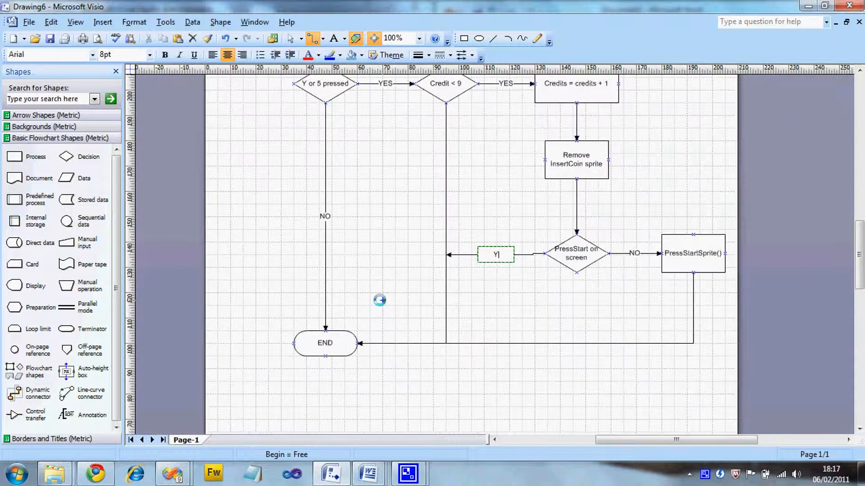
click(525, 205)
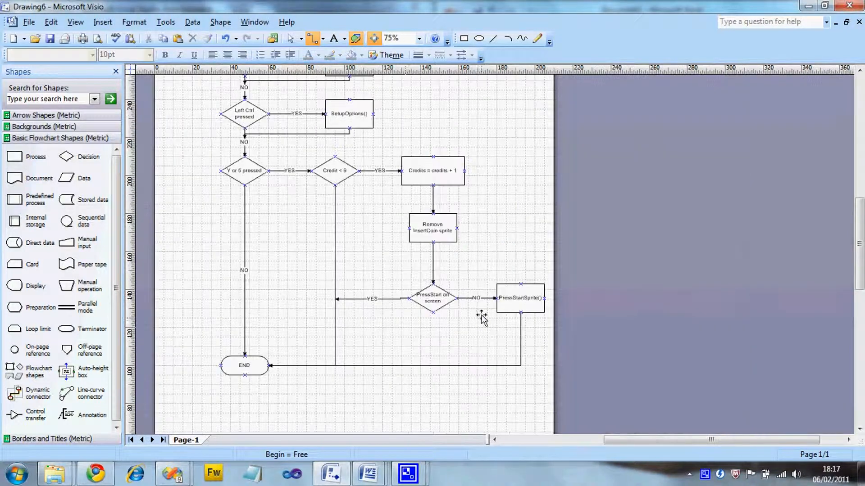
Straighten the YES connector between the "PressStart on screen" decision and the vertical line beneath "Credit < 9".
click(419, 38)
click(403, 78)
scroll(482, 221, up, 2)
scroll(481, 224, down, 1)
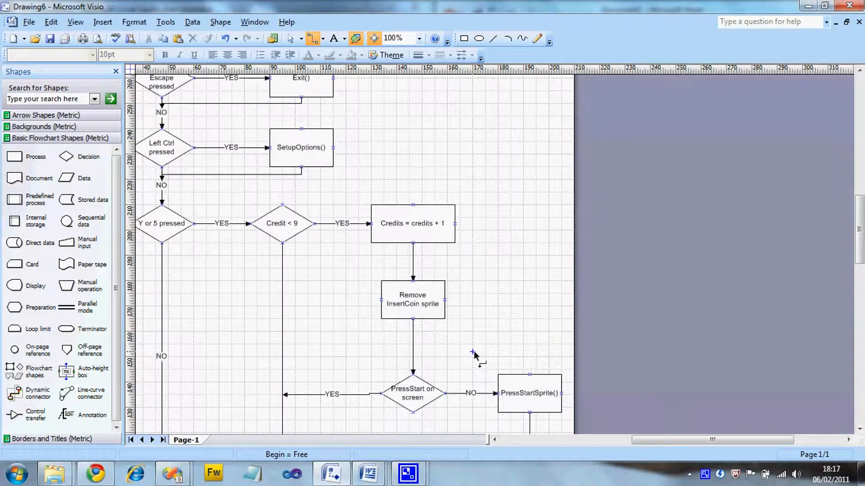
mouse_move(681, 440)
mouse_down()
mouse_move(649, 441)
mouse_move(671, 441)
mouse_up()
drag(859, 208, 859, 231)
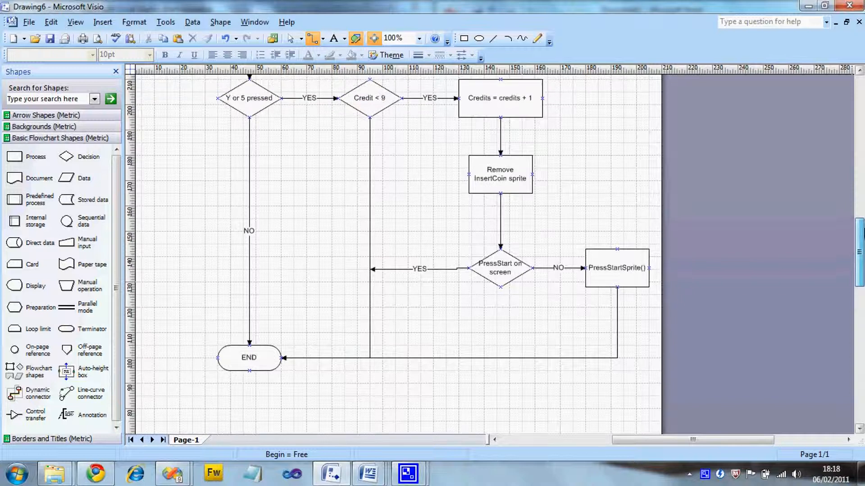
click(439, 270)
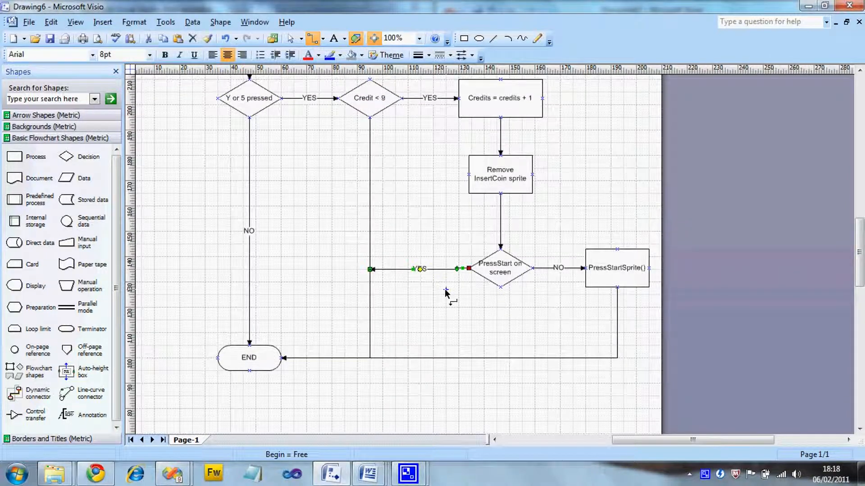
key(Up)
key(Up)
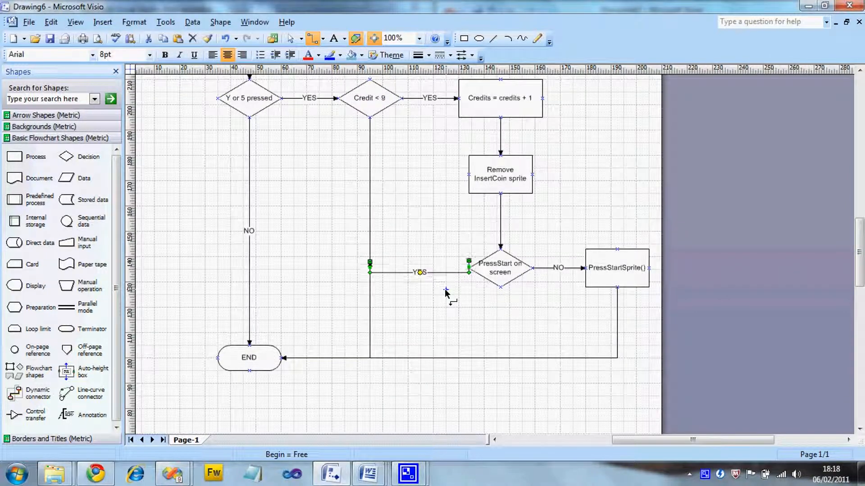
key(Down)
key(Down)
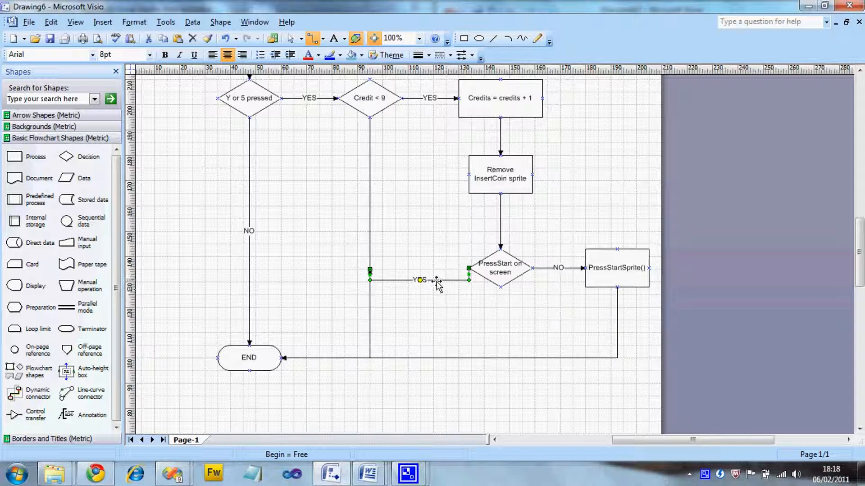
drag(470, 282, 469, 275)
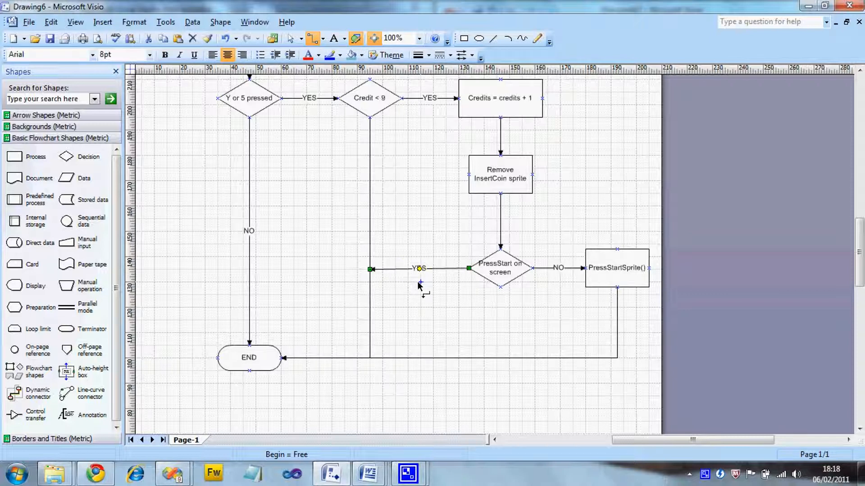
Try to level the arrow end of the "PressStart on screen" decision's YES connector by nudging it slightly upward.
drag(370, 269, 370, 267)
click(407, 298)
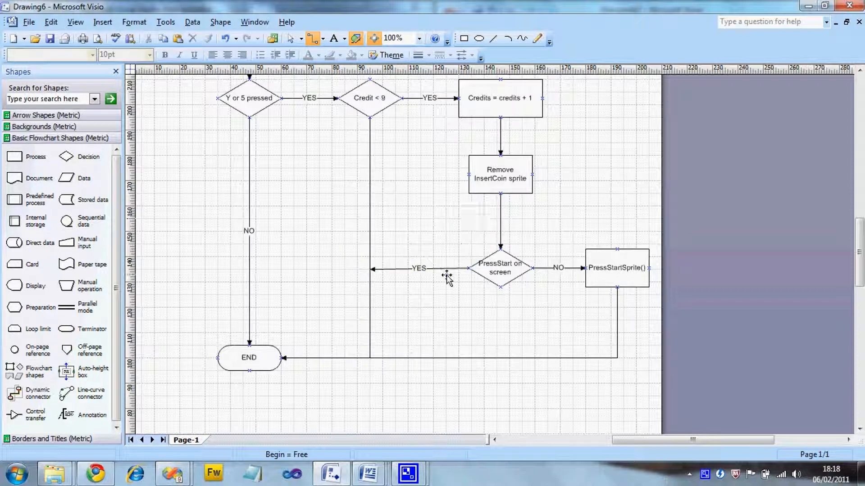
Enlarge the "Flowchart of KeyCheckTitle()" title to 18 pt and shift it toward the right side of the page.
scroll(557, 268, up, 2)
scroll(557, 268, down, 2)
scroll(557, 268, up, 2)
scroll(557, 268, up, 4)
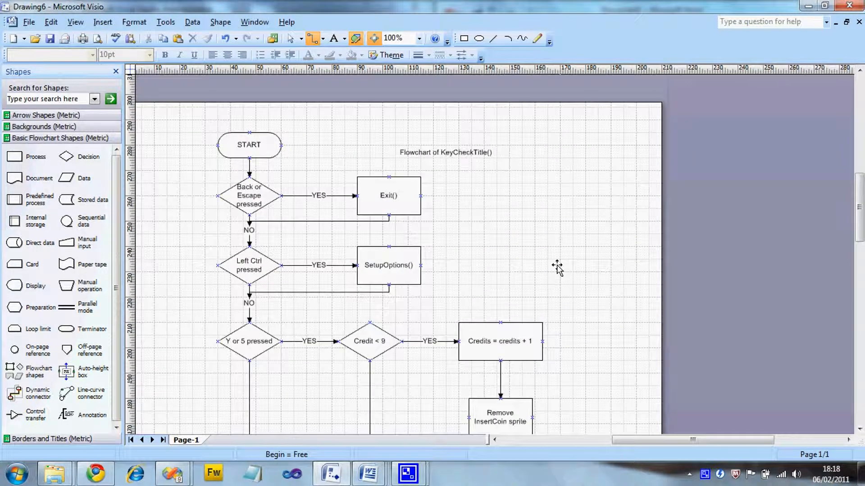
click(461, 152)
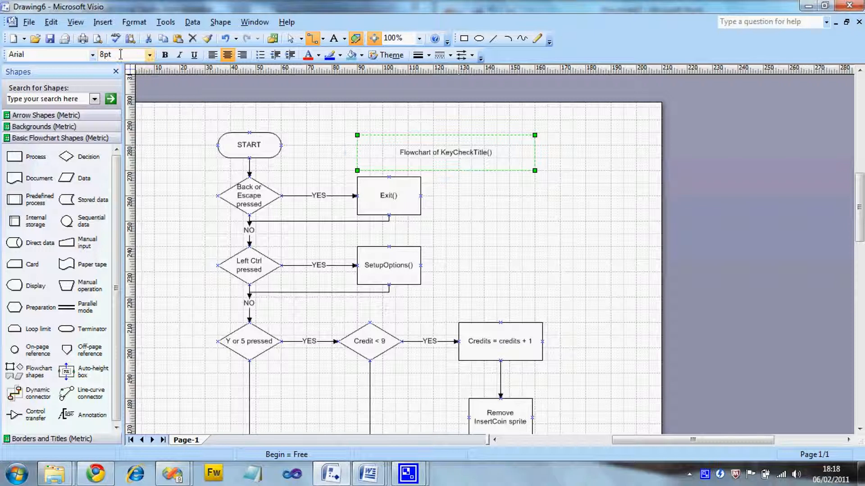
click(149, 56)
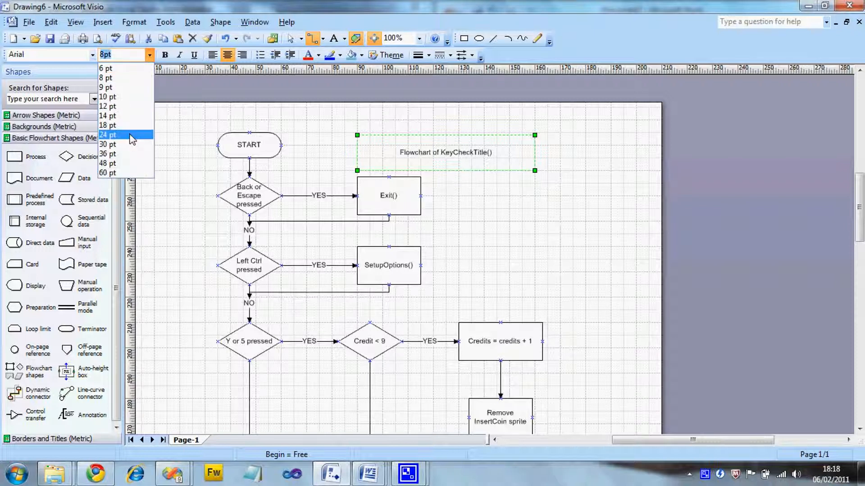
click(130, 125)
click(513, 207)
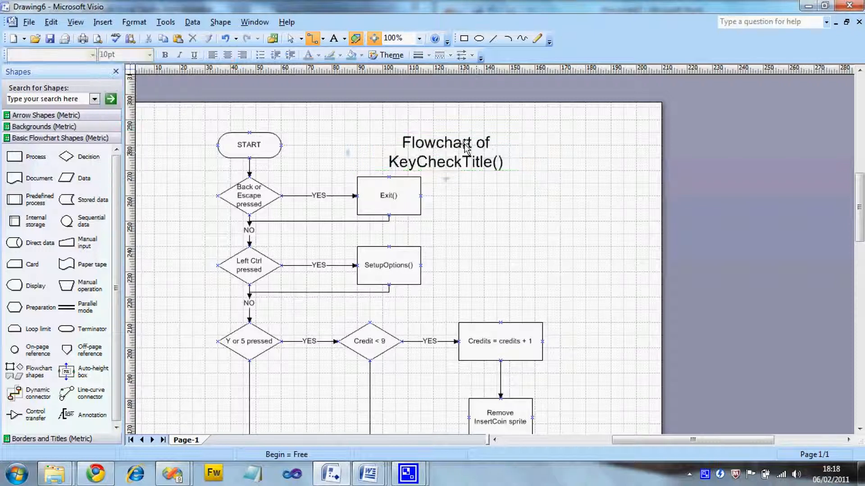
drag(464, 146, 524, 158)
Review the complete flowchart from the START terminator and title down to the END terminator.
scroll(551, 217, down, 5)
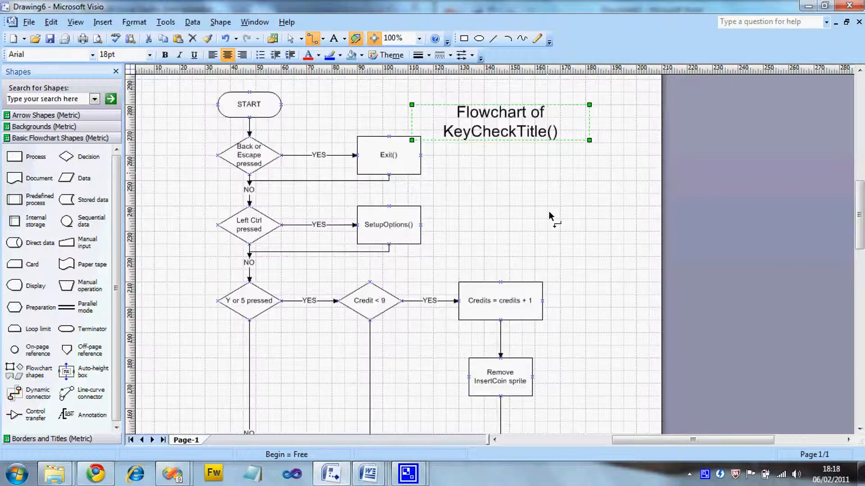
scroll(549, 215, down, 3)
scroll(550, 215, up, 4)
scroll(549, 215, down, 1)
scroll(551, 217, down, 1)
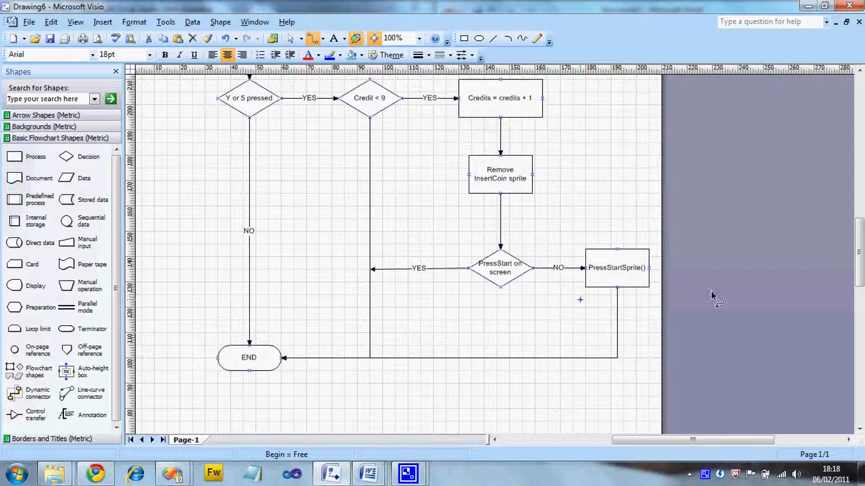
mouse_move(861, 253)
mouse_down()
mouse_move(861, 270)
mouse_move(861, 212)
mouse_move(861, 261)
mouse_move(860, 223)
mouse_move(860, 246)
mouse_up()
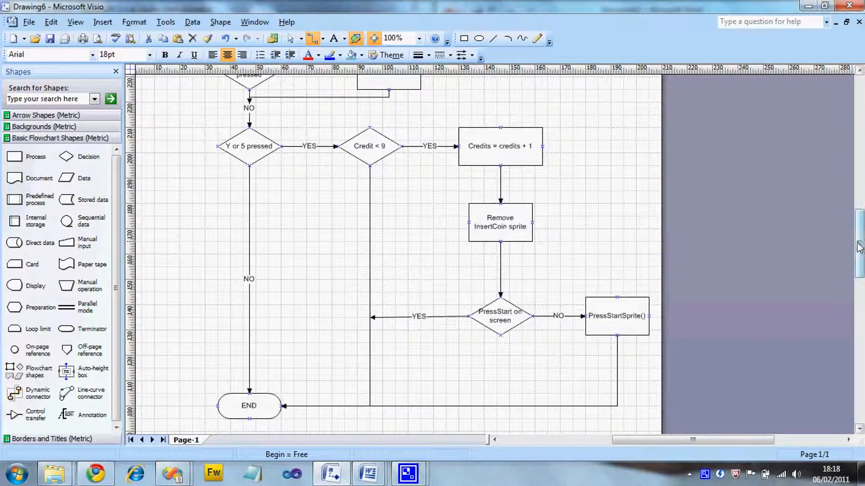
drag(861, 245, 860, 212)
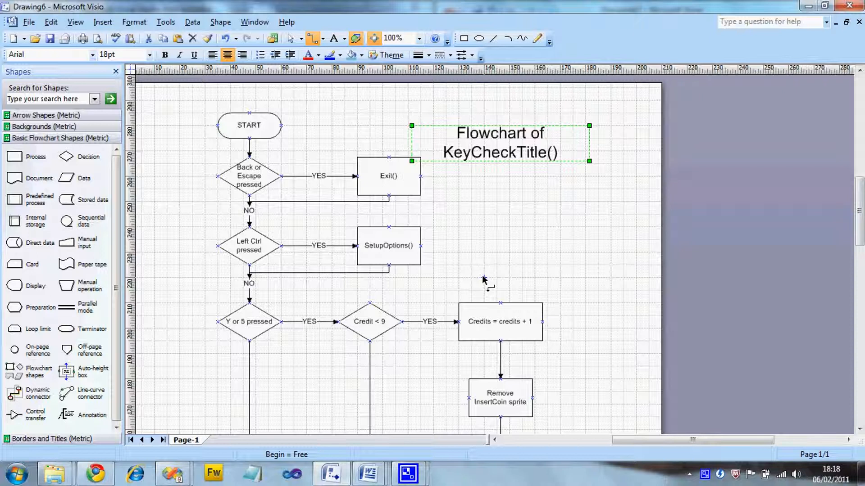
mouse_move(860, 211)
mouse_down()
mouse_move(860, 256)
mouse_move(859, 207)
mouse_move(858, 254)
mouse_move(858, 228)
mouse_up()
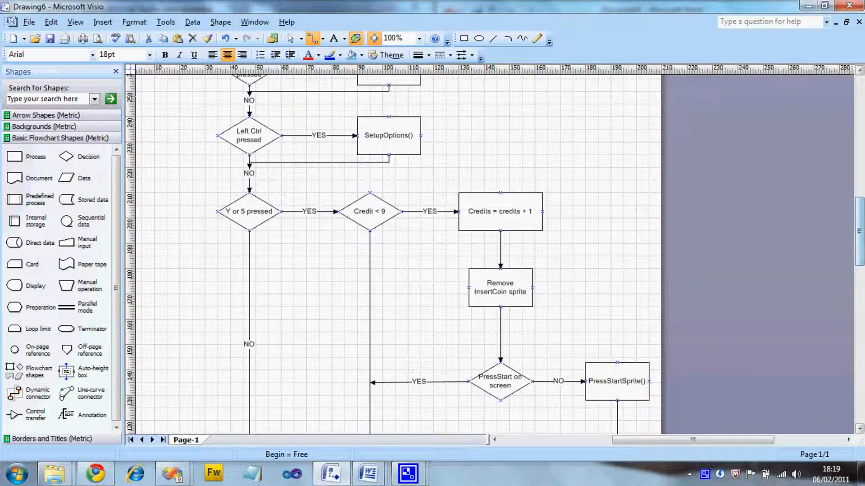